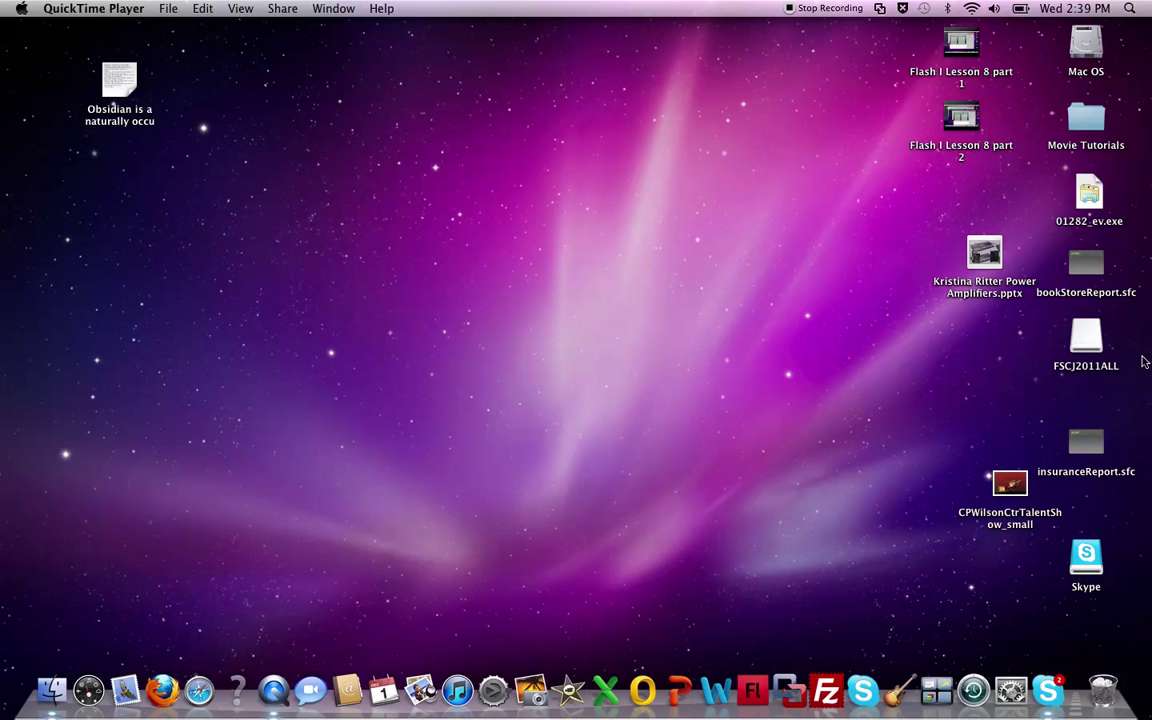
Open the FSCJ2011ALL drive and create a new folder named public_html there
double_click(1085, 345)
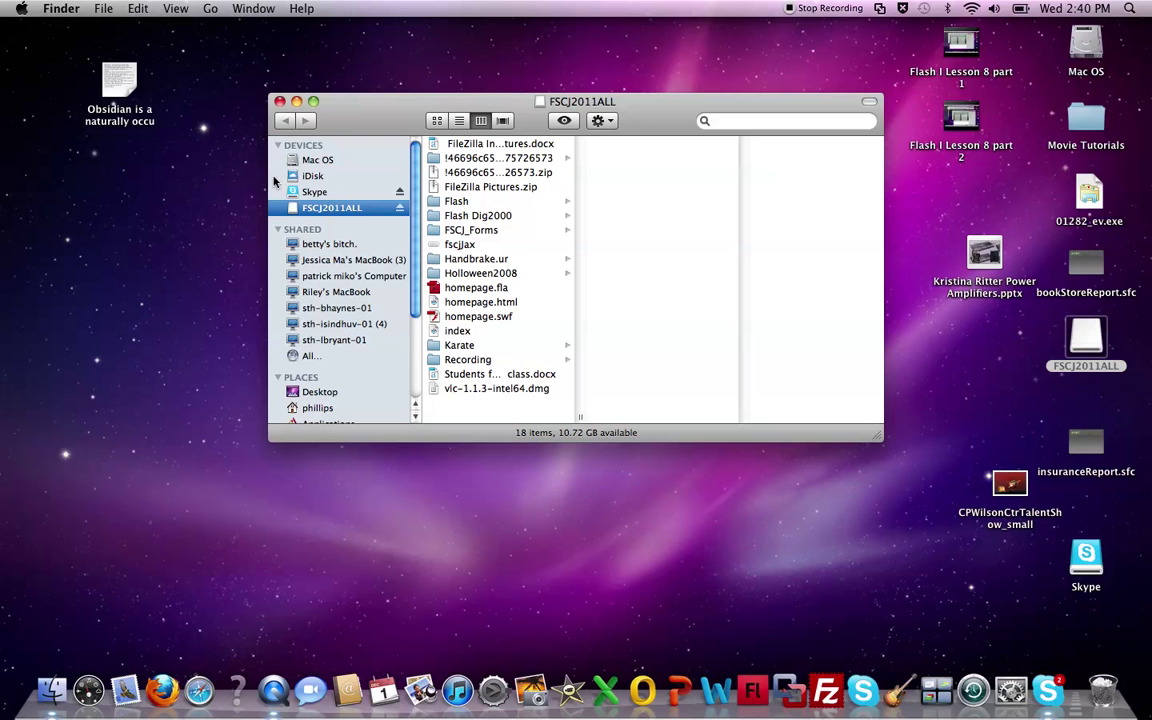
click(103, 9)
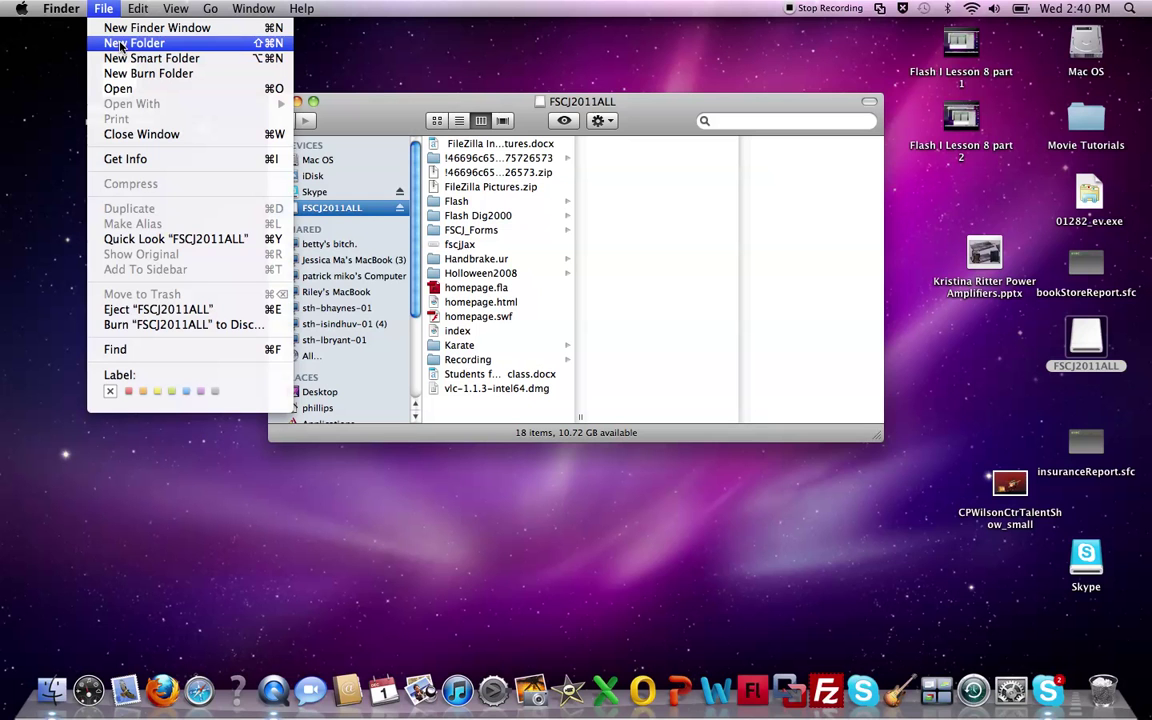
click(120, 43)
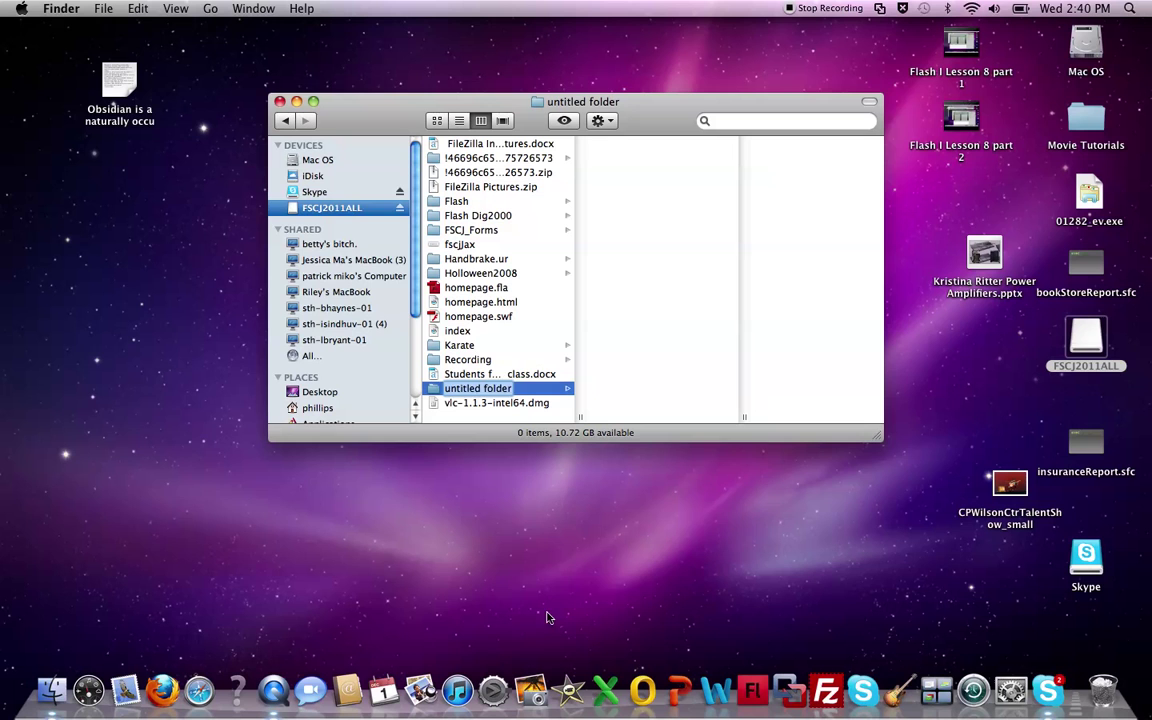
text(public)
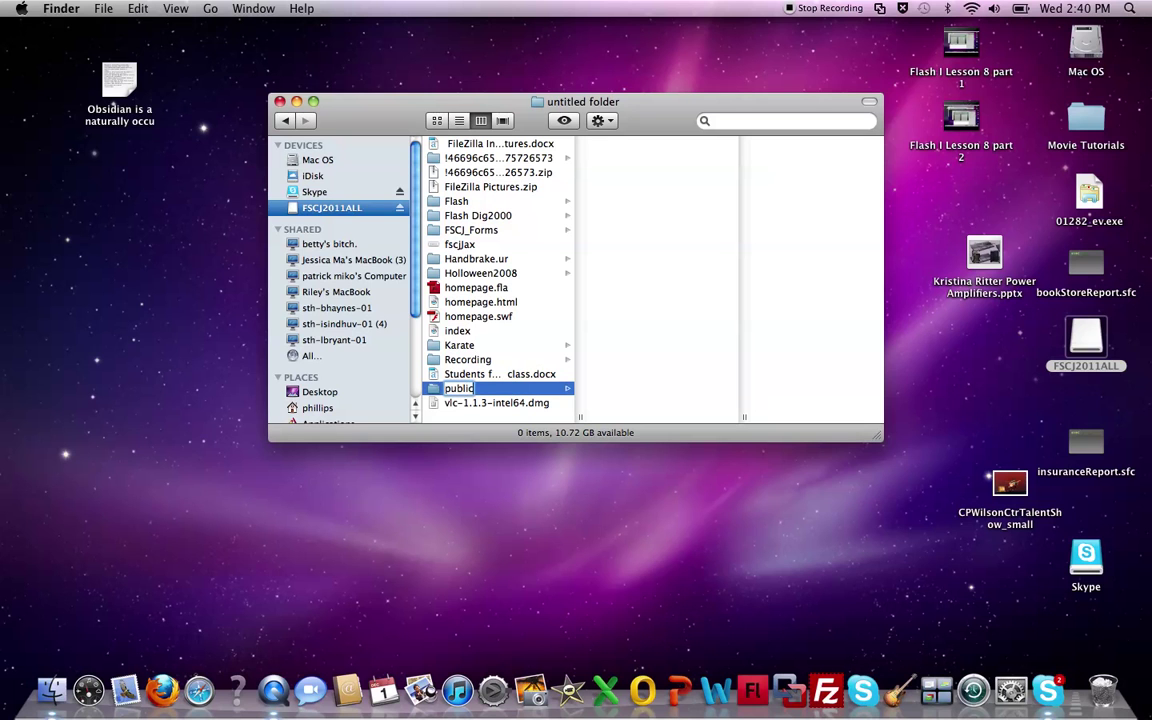
text(_html)
Confirm the public_html name and create a Flash folder inside public_html
click(436, 395)
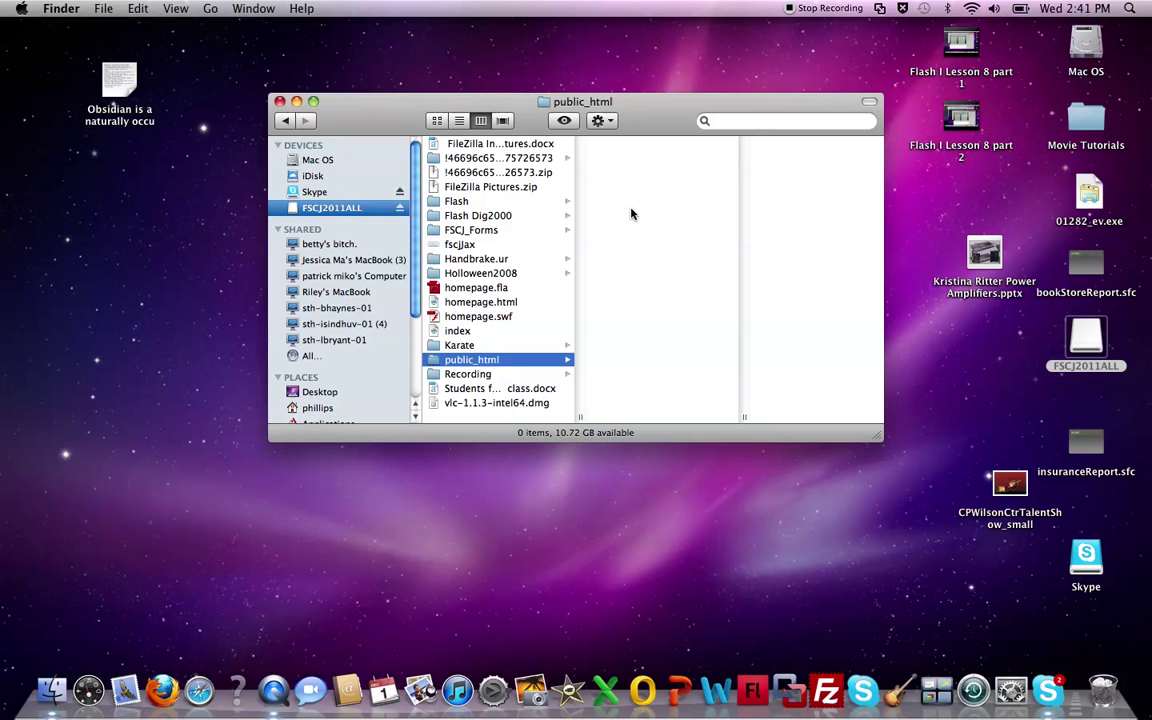
right_click(631, 213)
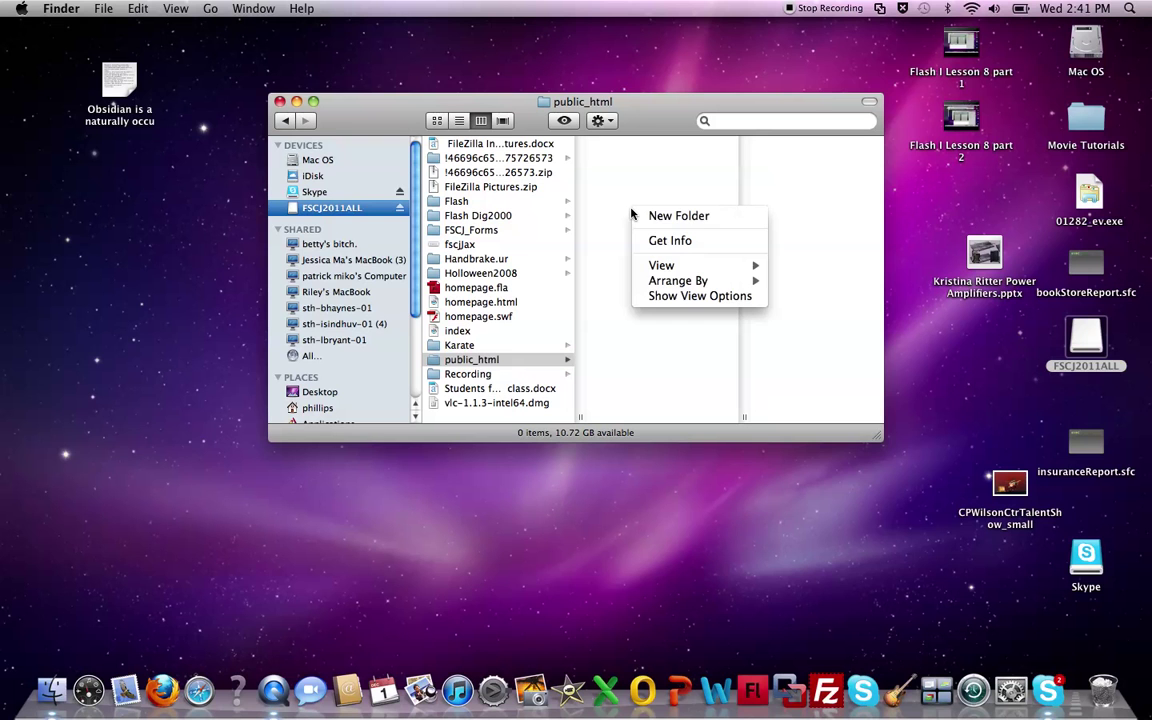
click(650, 216)
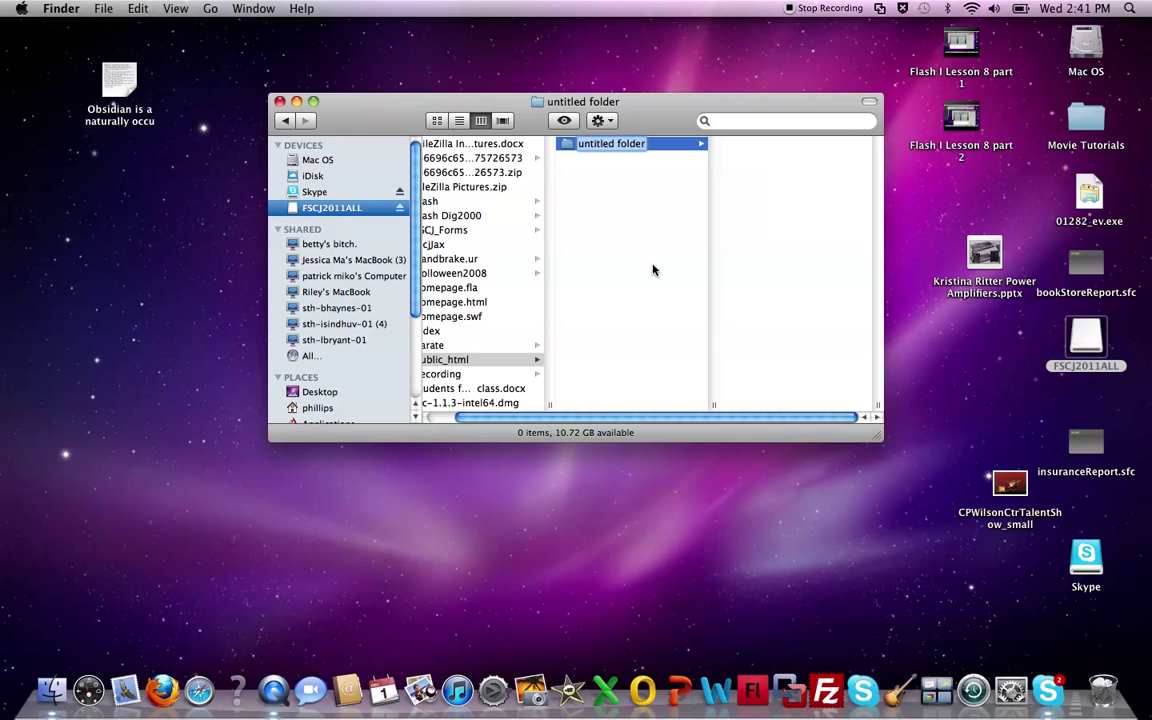
text(Flash)
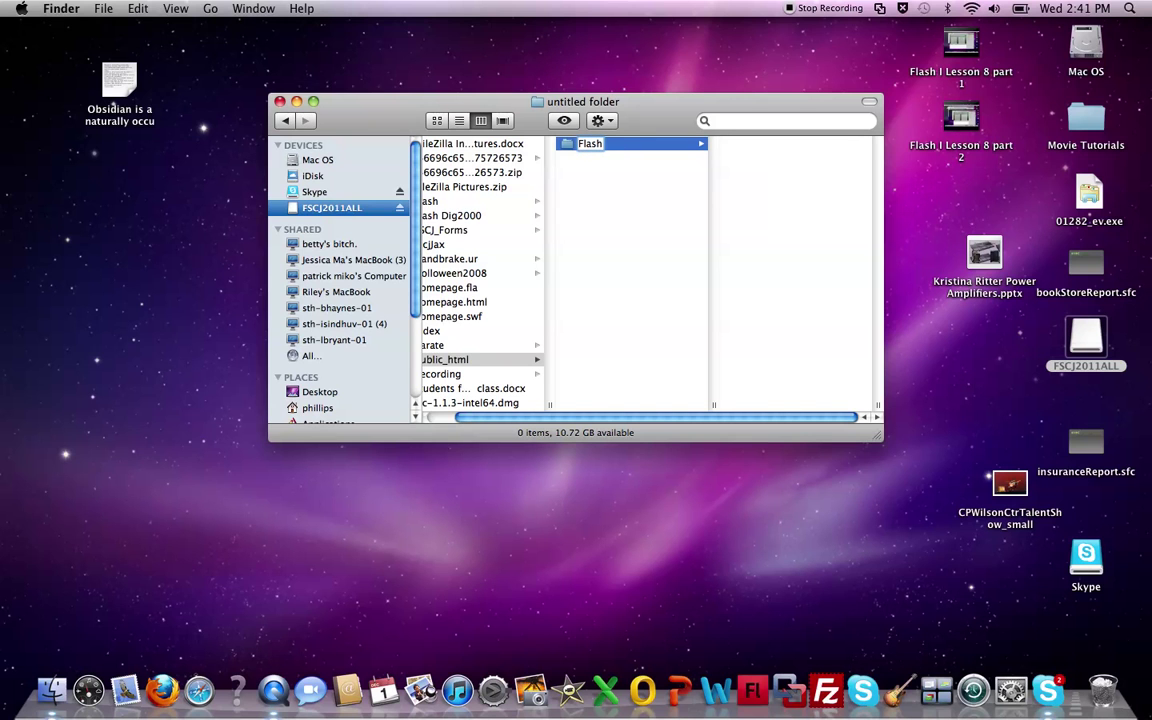
click(591, 213)
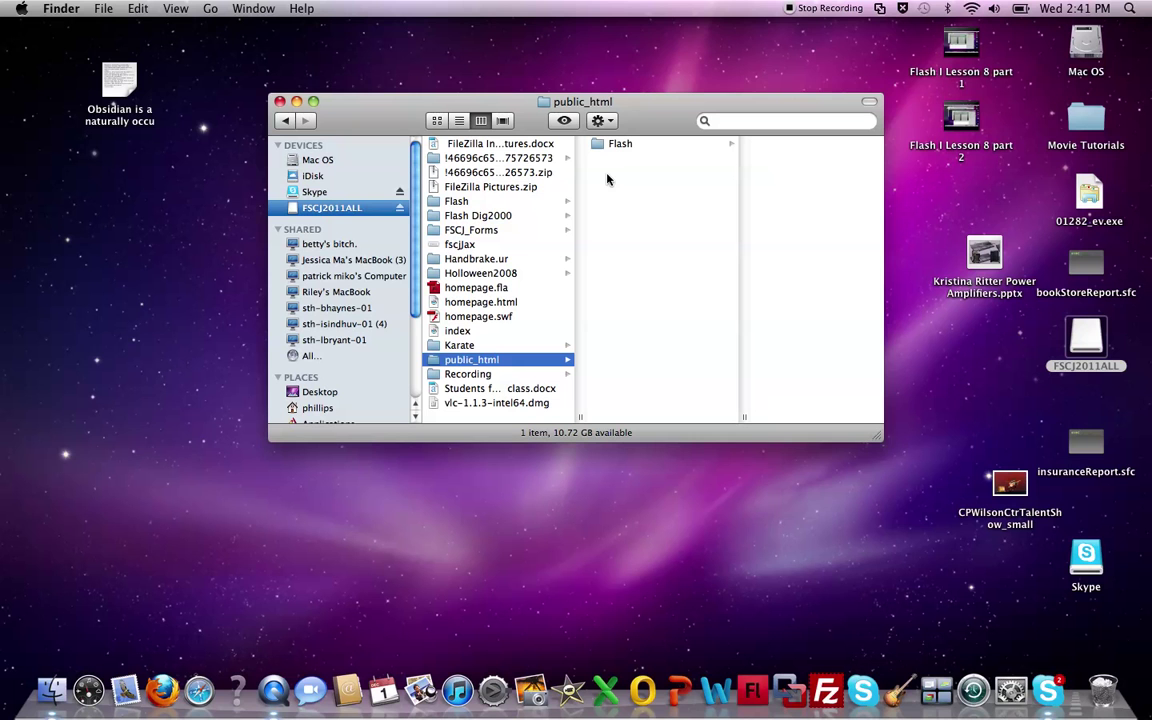
Add a second folder named webpublishing inside public_html
click(101, 10)
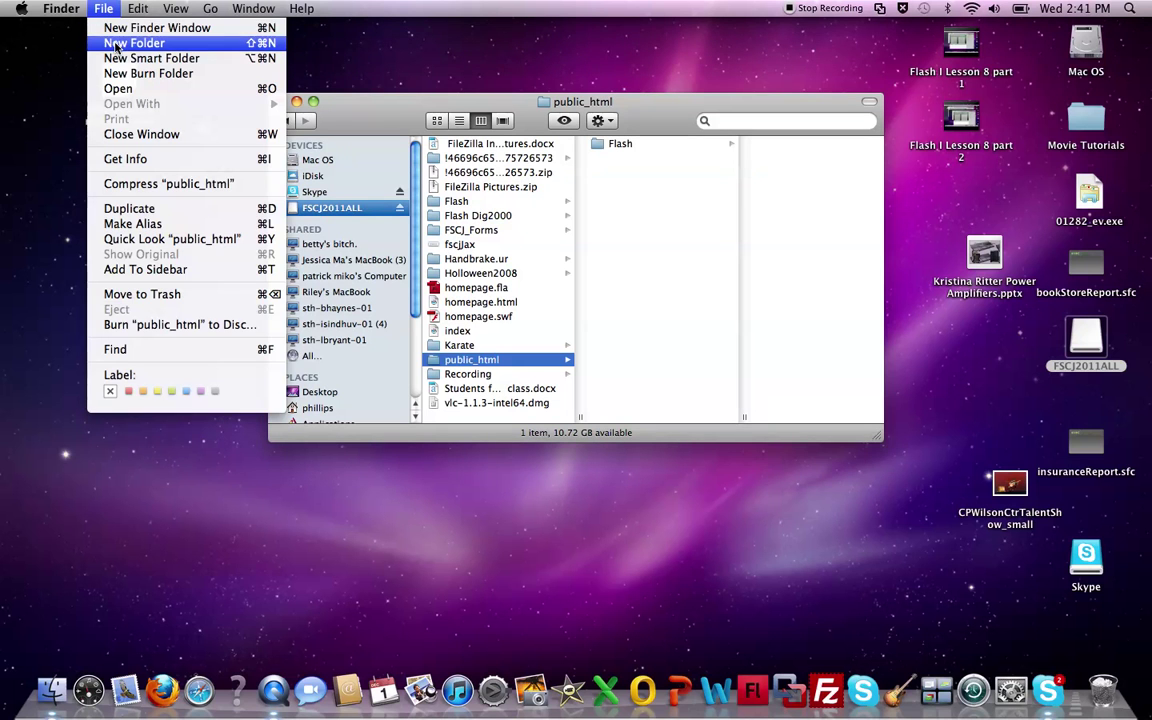
click(113, 43)
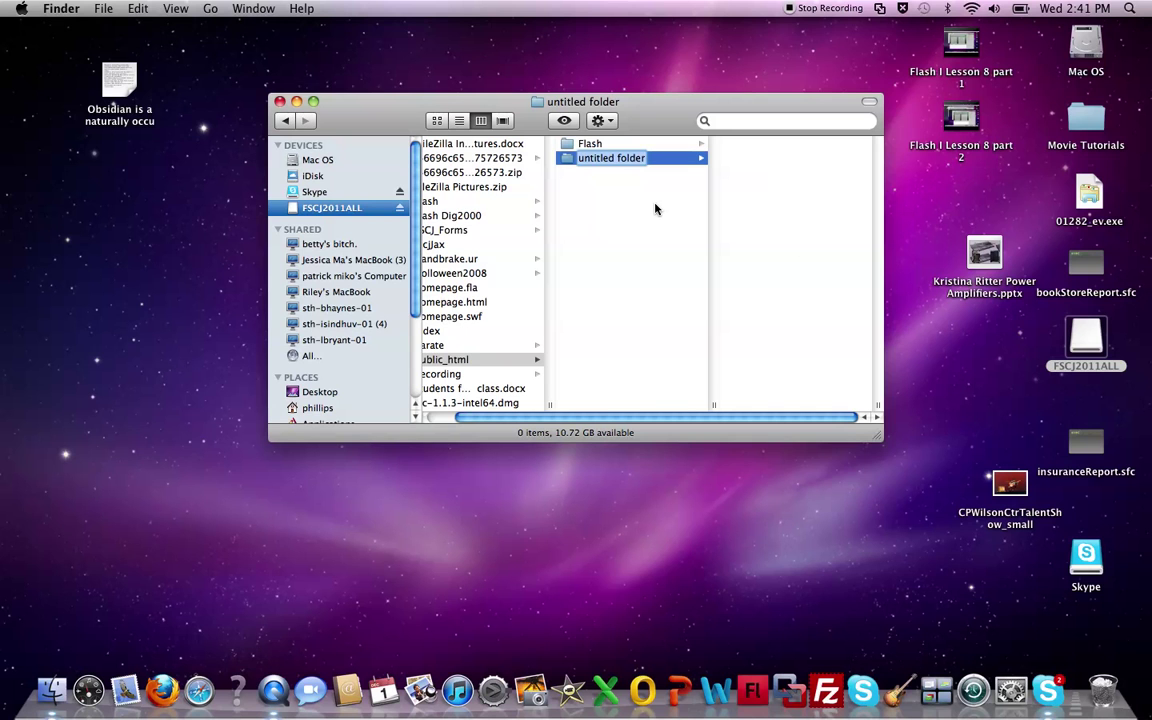
text(We)
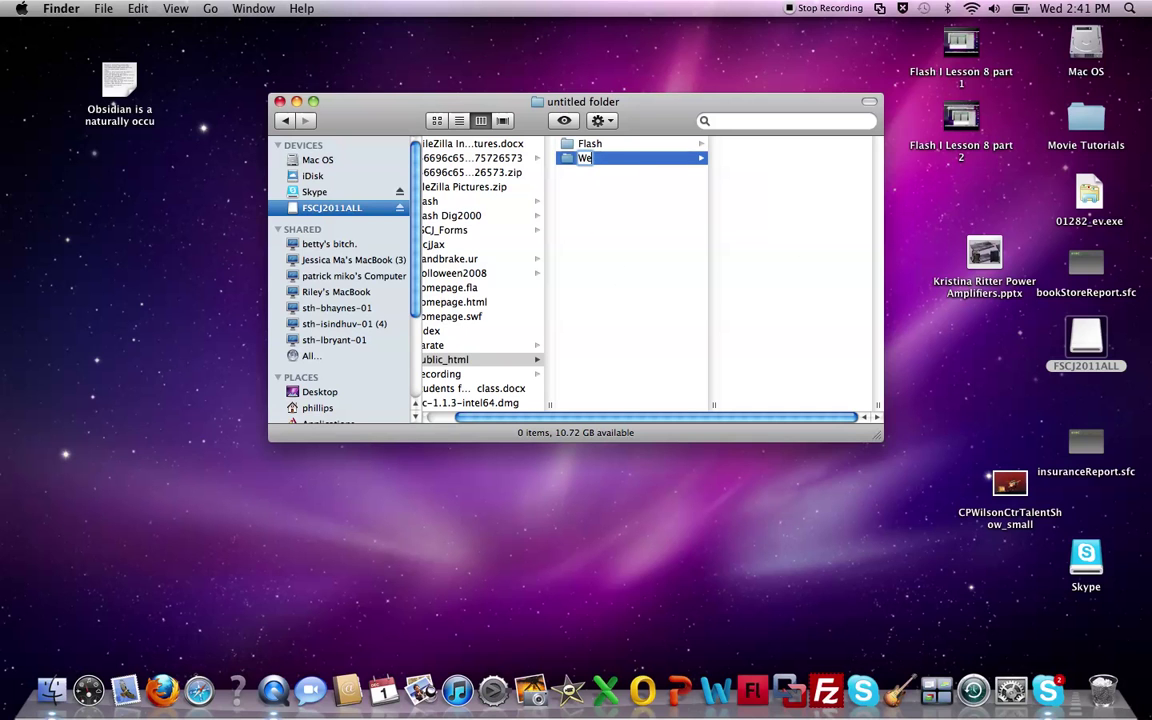
text(bpublishing)
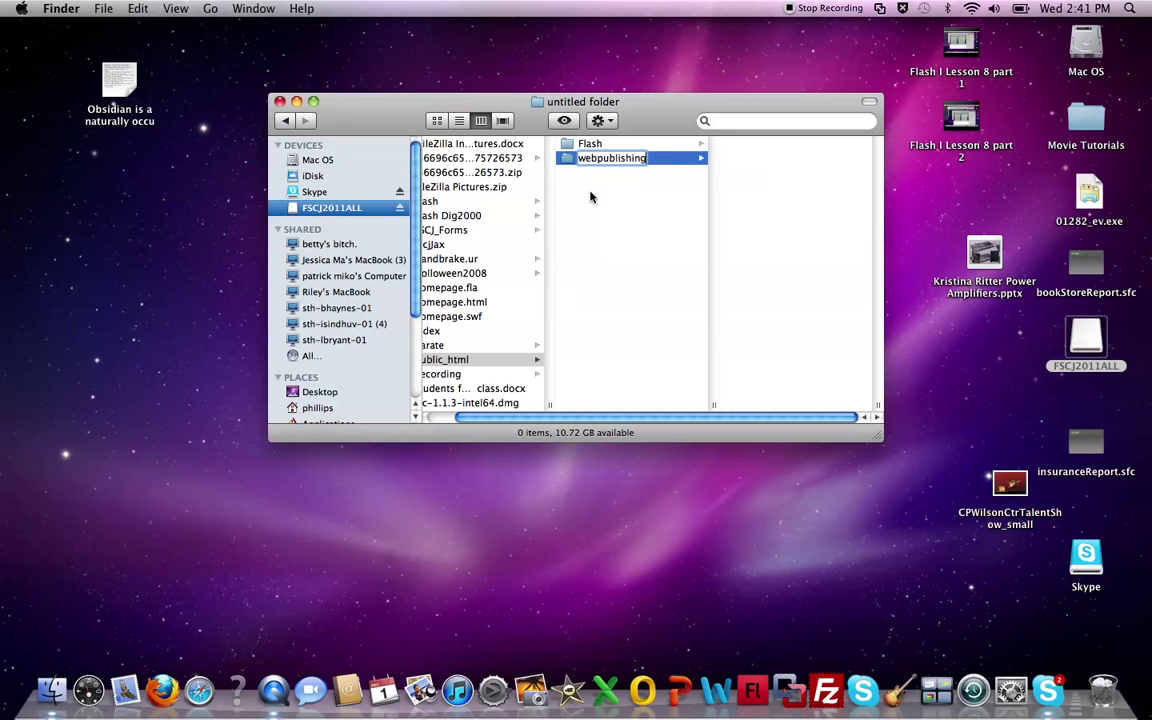
Rename Flash to lowercase 'flash' through its Get Info Name & Extension field
click(591, 146)
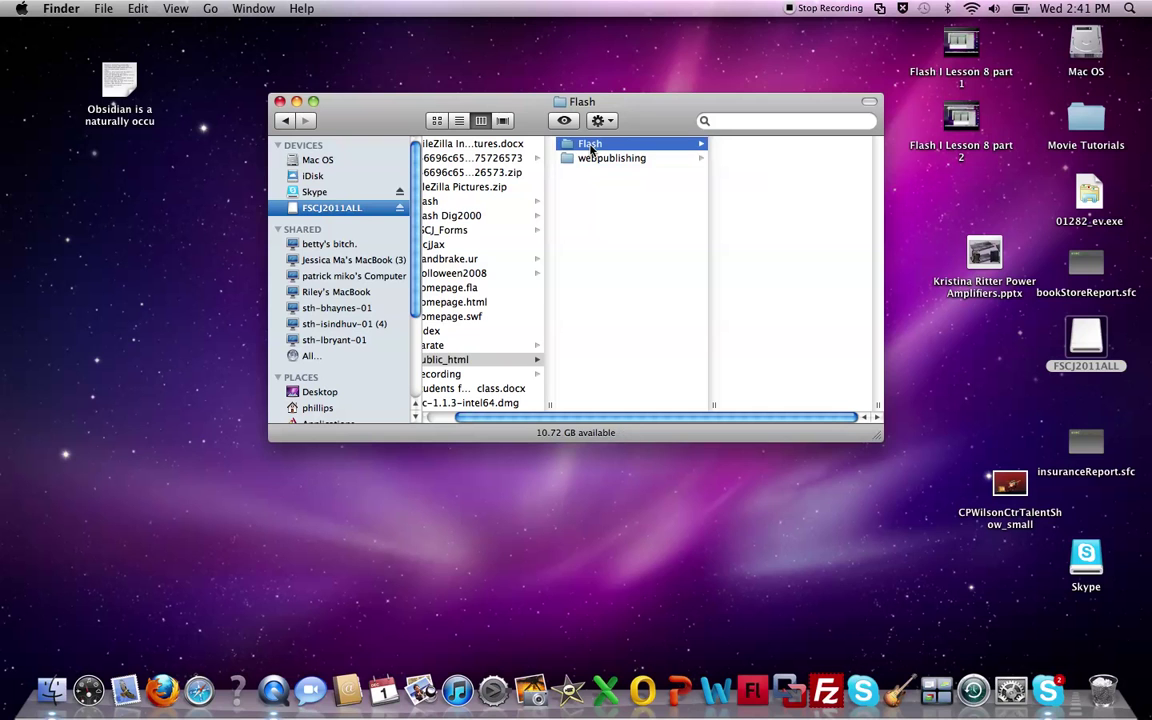
click(103, 8)
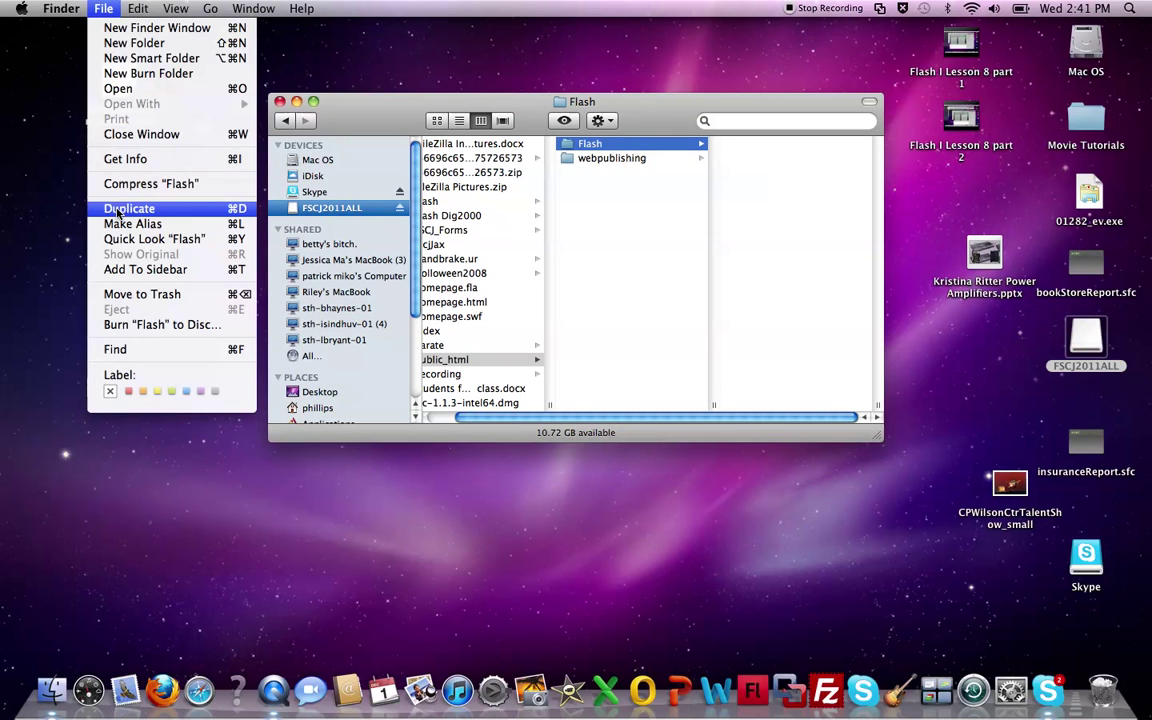
click(143, 160)
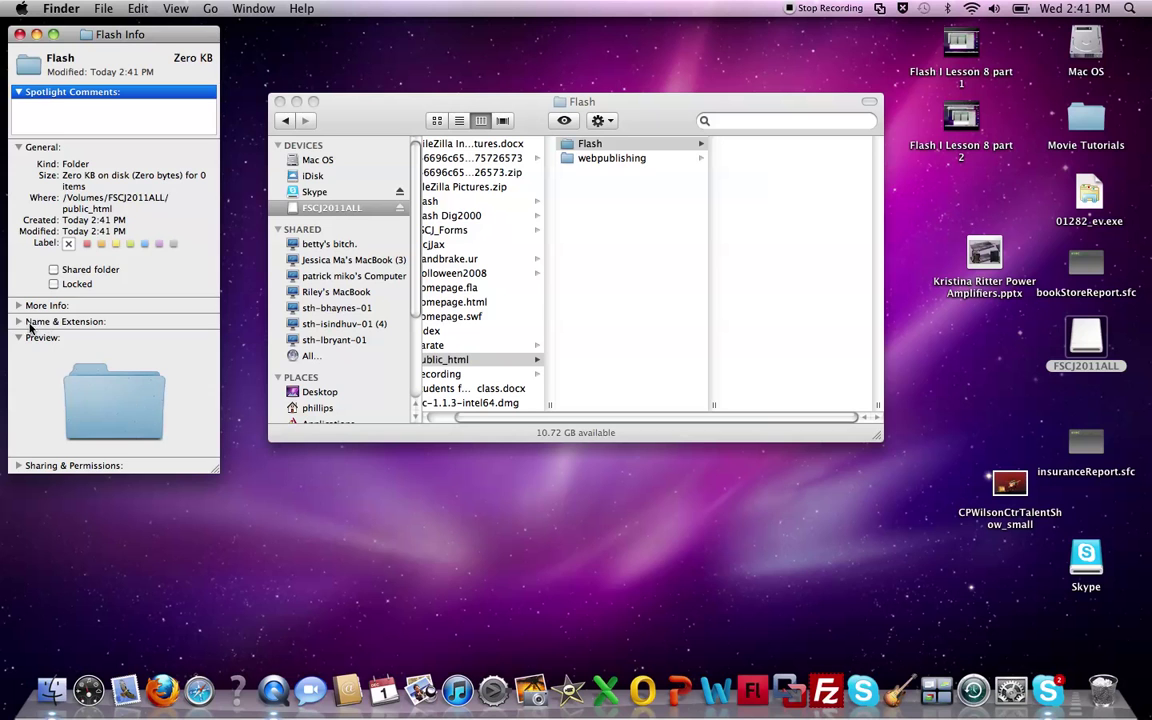
click(17, 321)
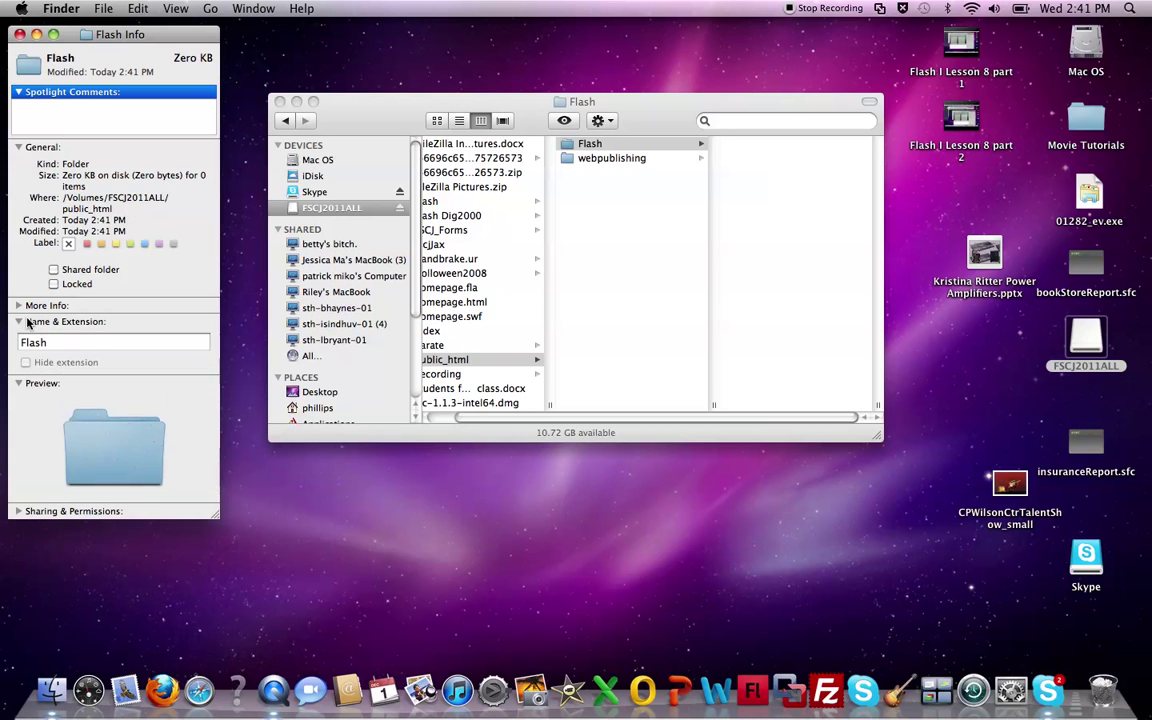
click(37, 342)
double_click(37, 342)
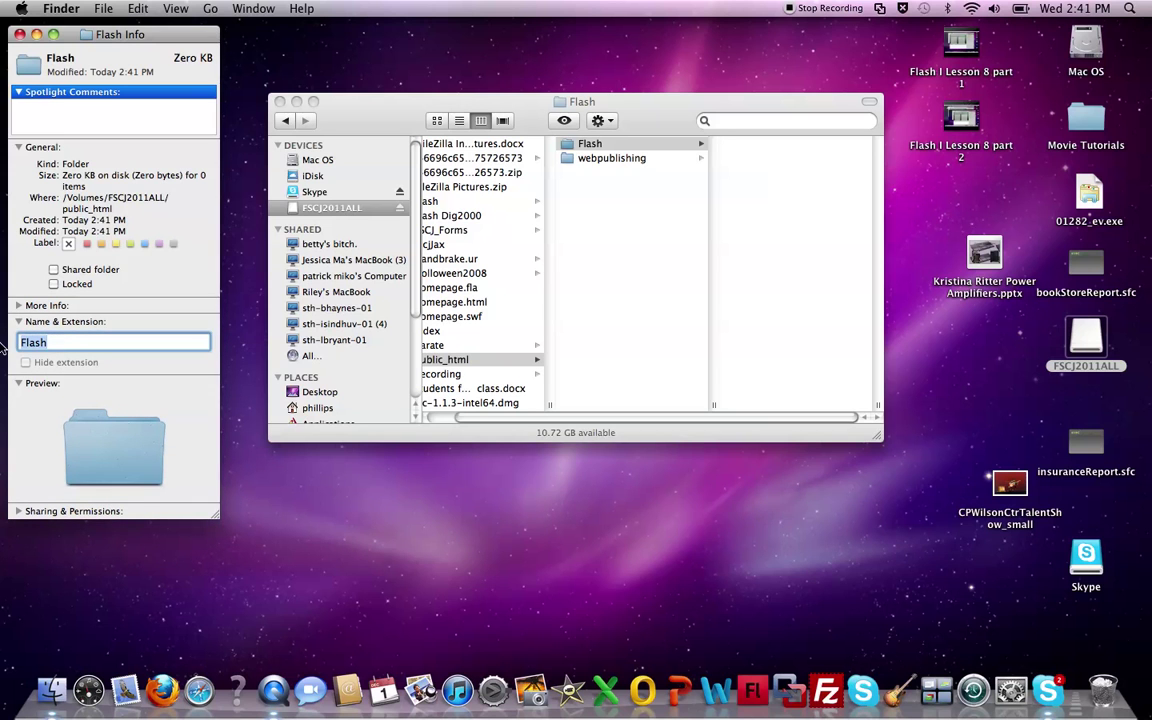
key(BackSpace)
text(flash)
key(Return)
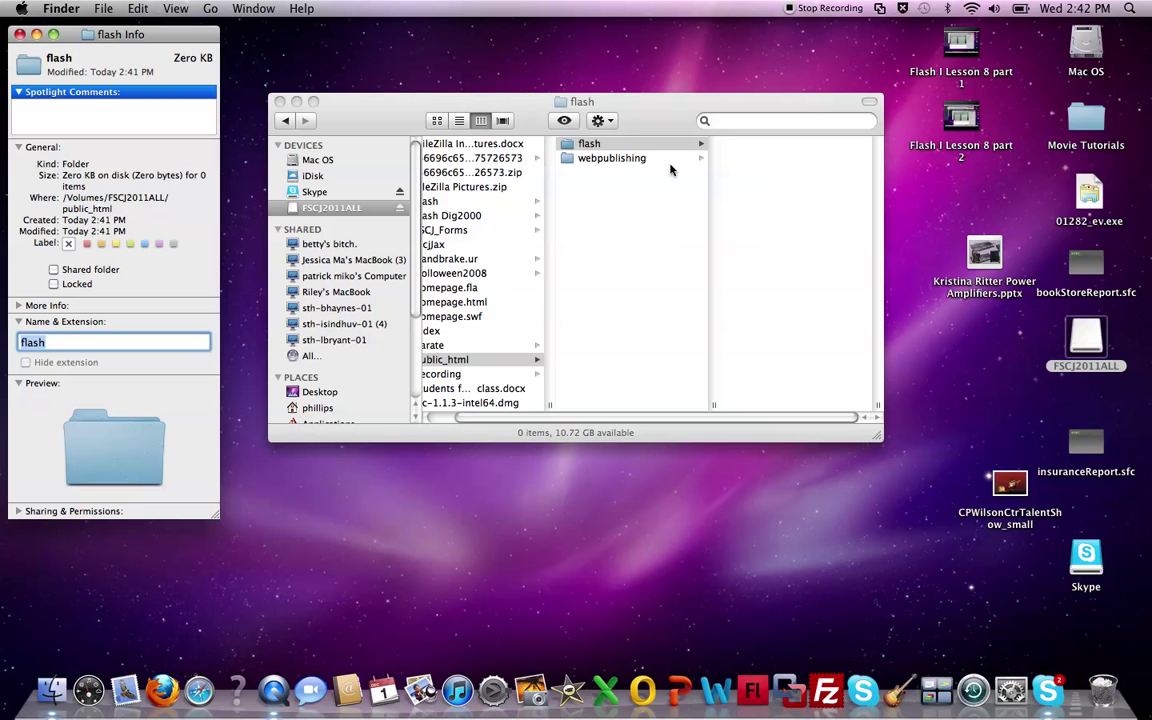
click(411, 114)
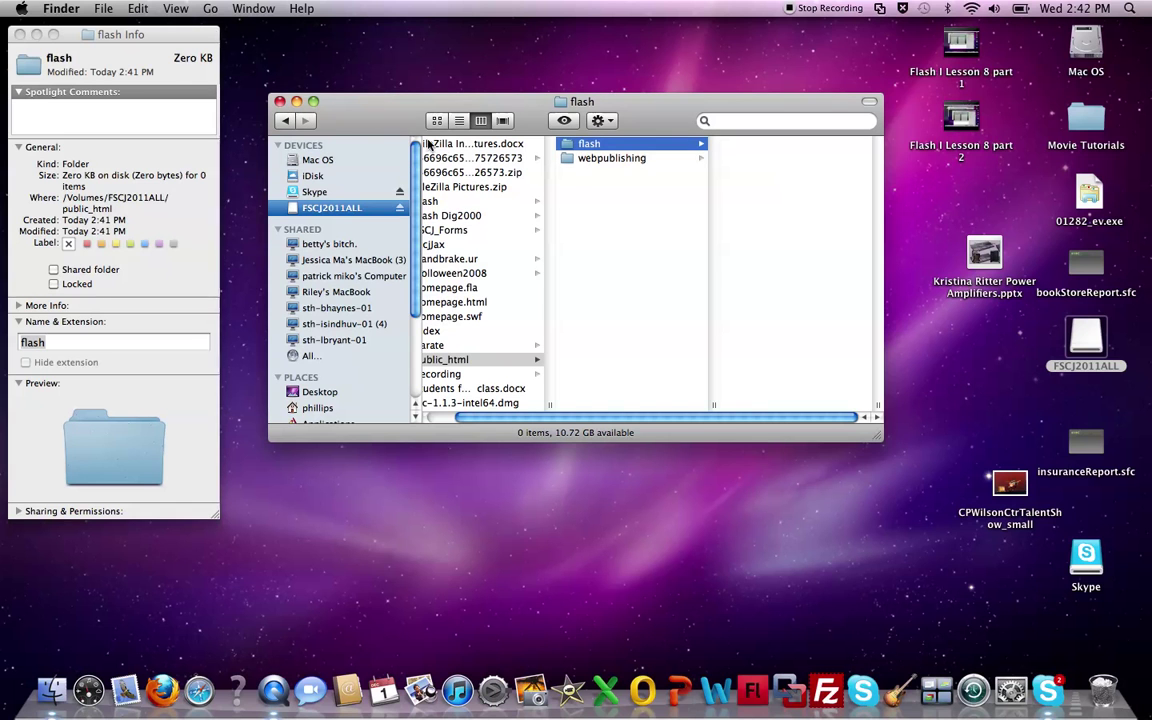
click(436, 121)
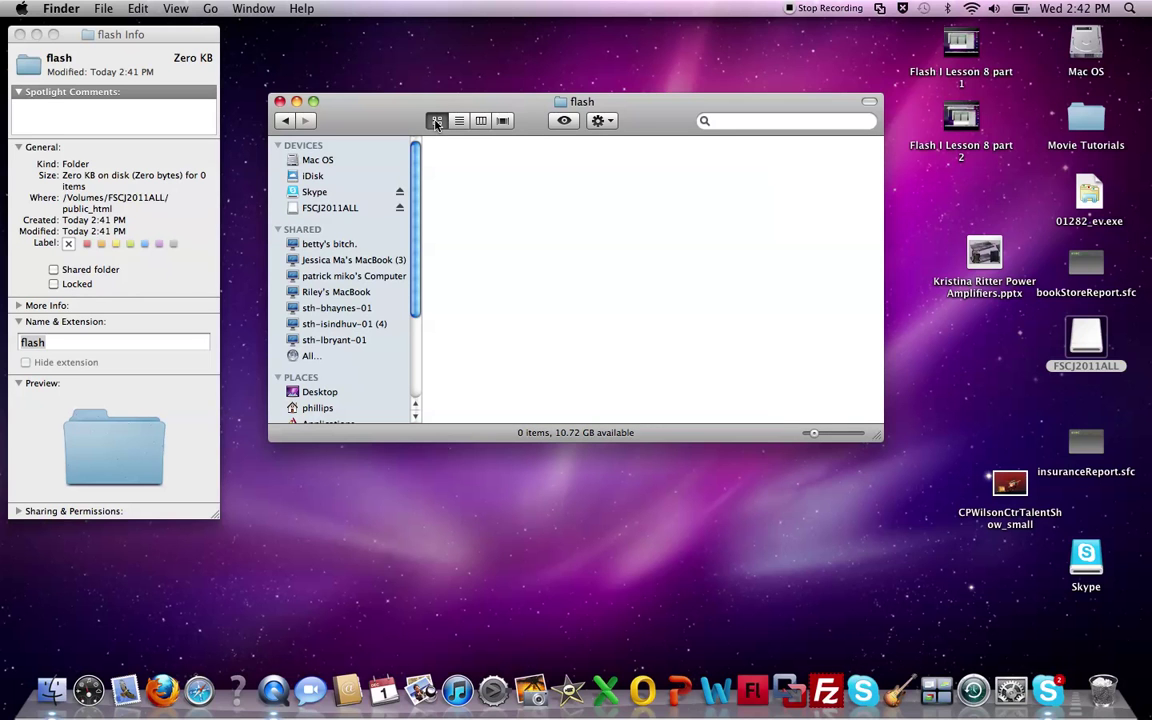
click(330, 207)
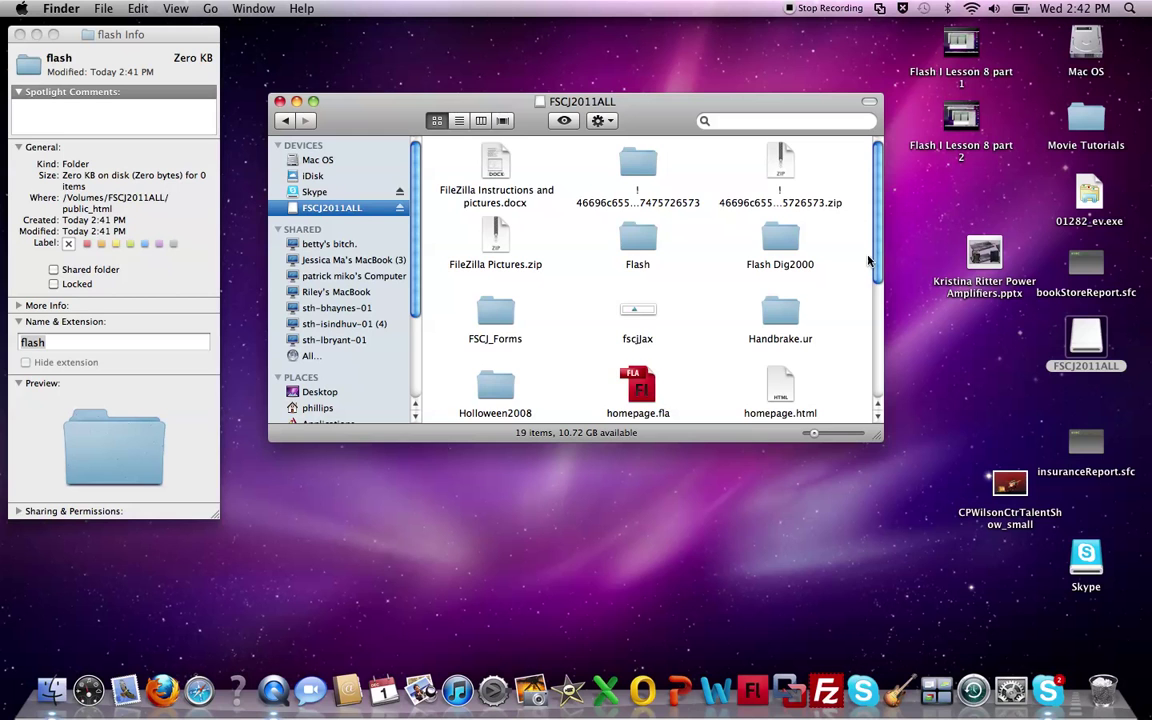
drag(870, 260, 878, 374)
double_click(505, 318)
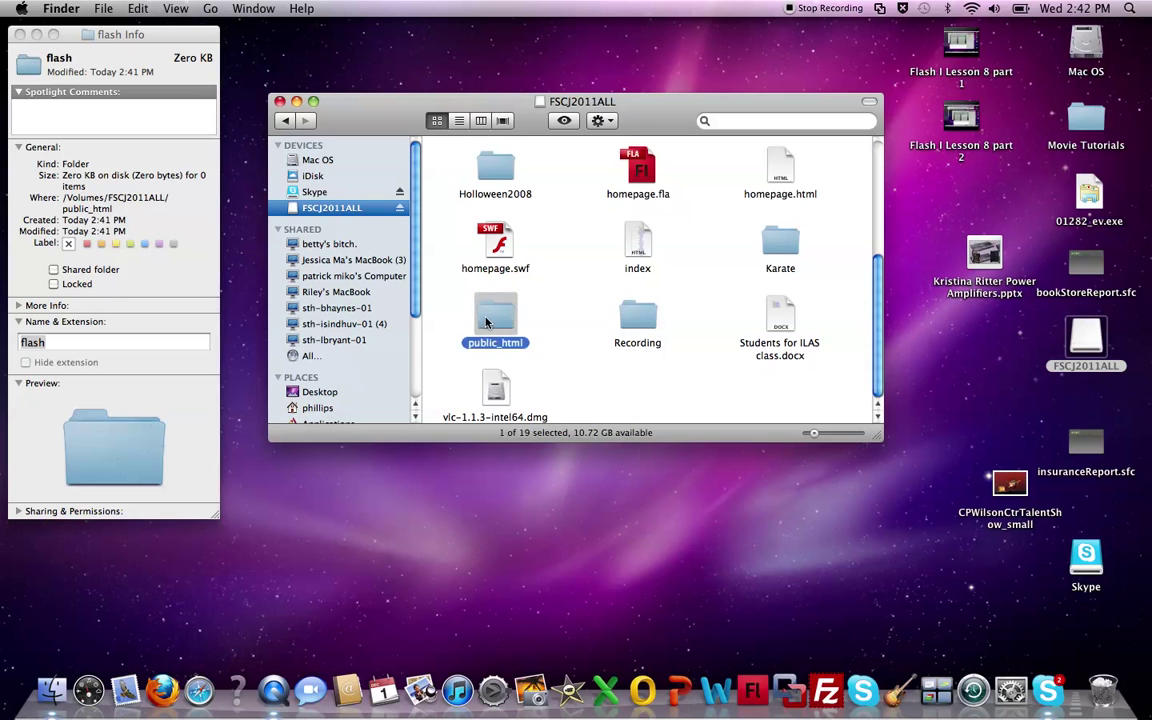
click(459, 121)
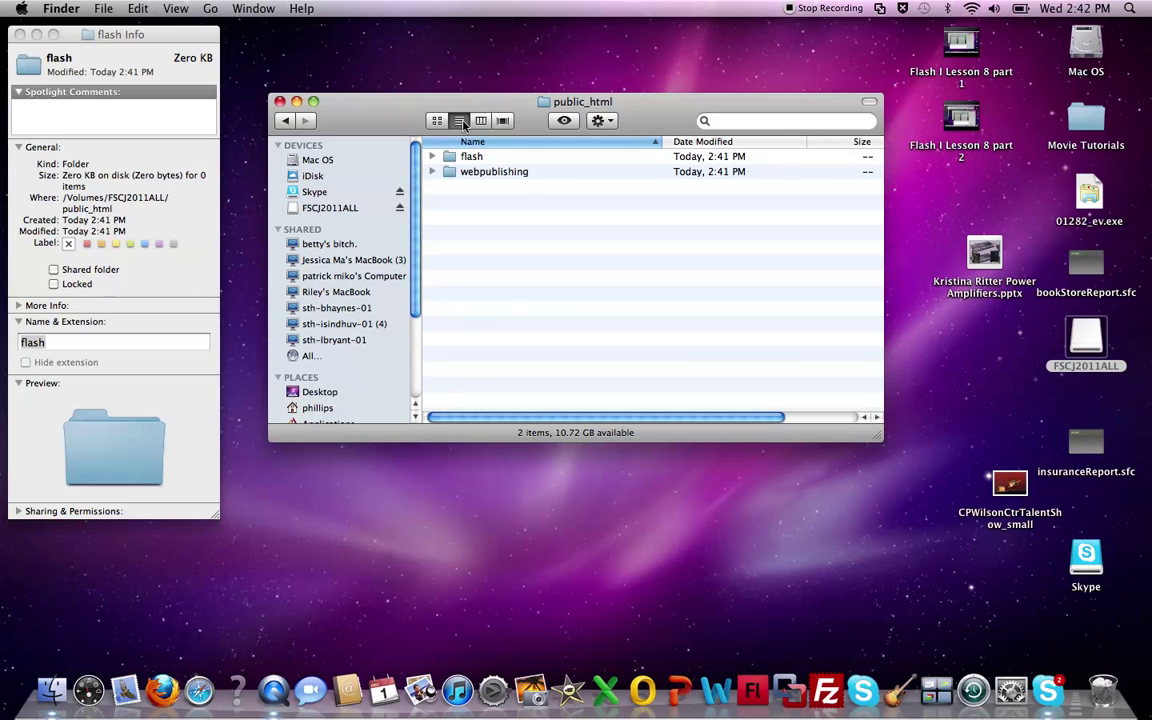
click(481, 121)
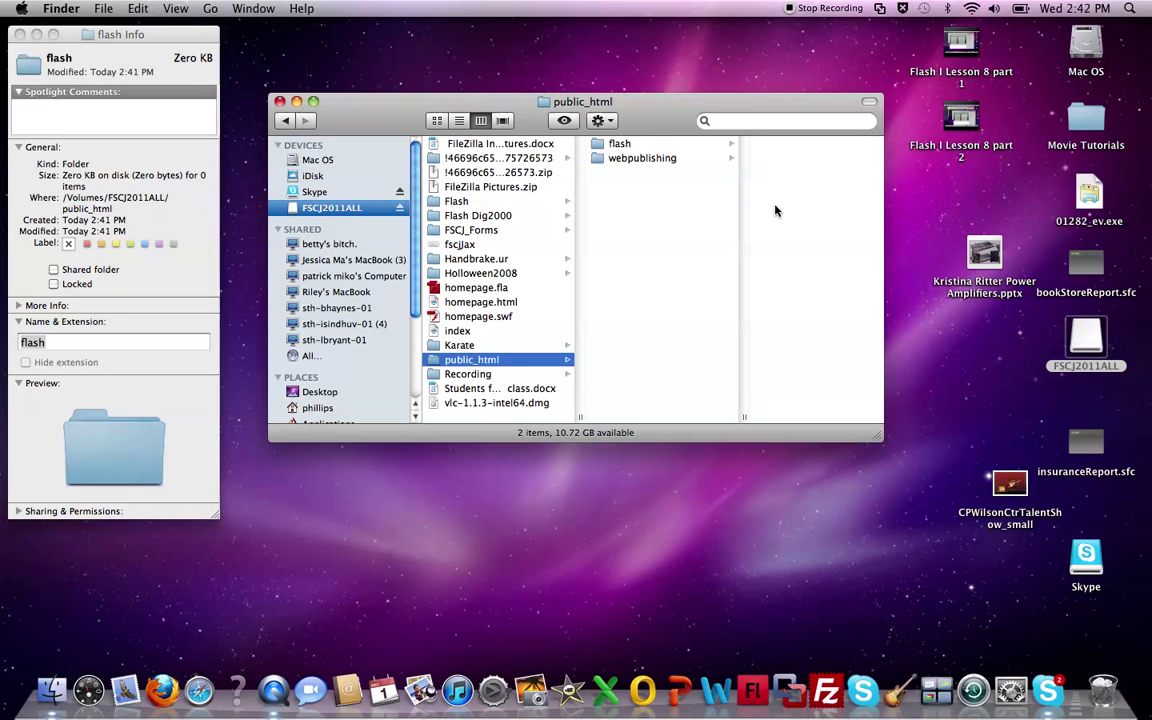
click(503, 121)
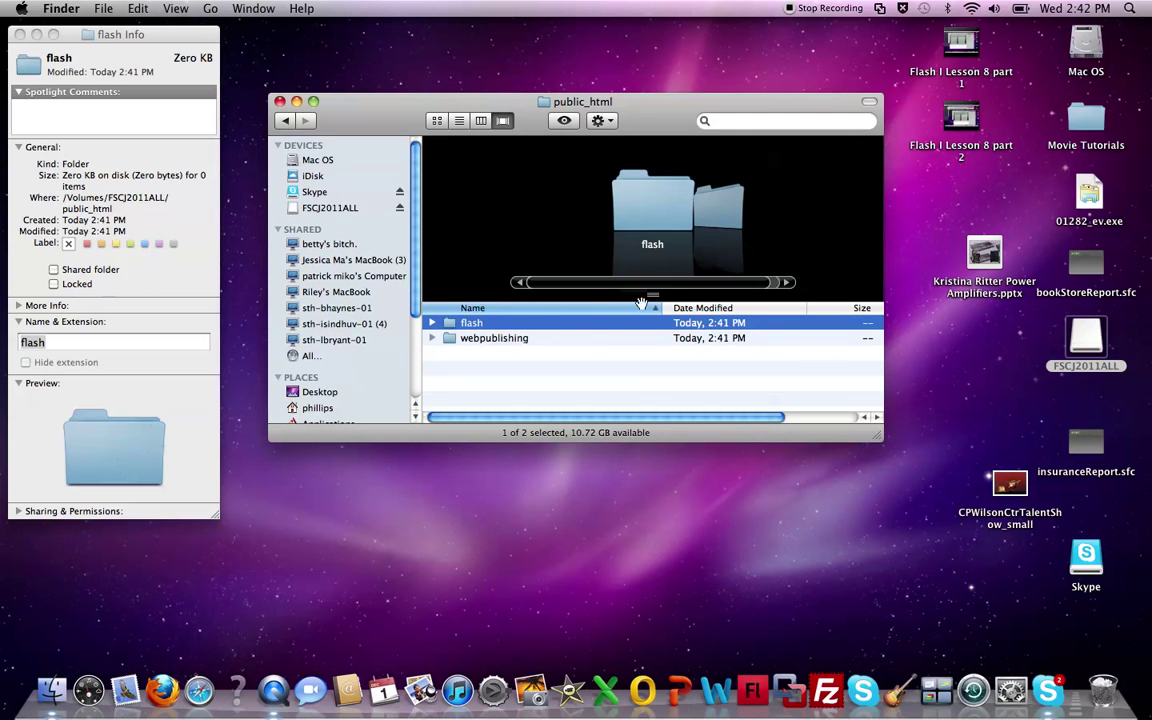
key(Down)
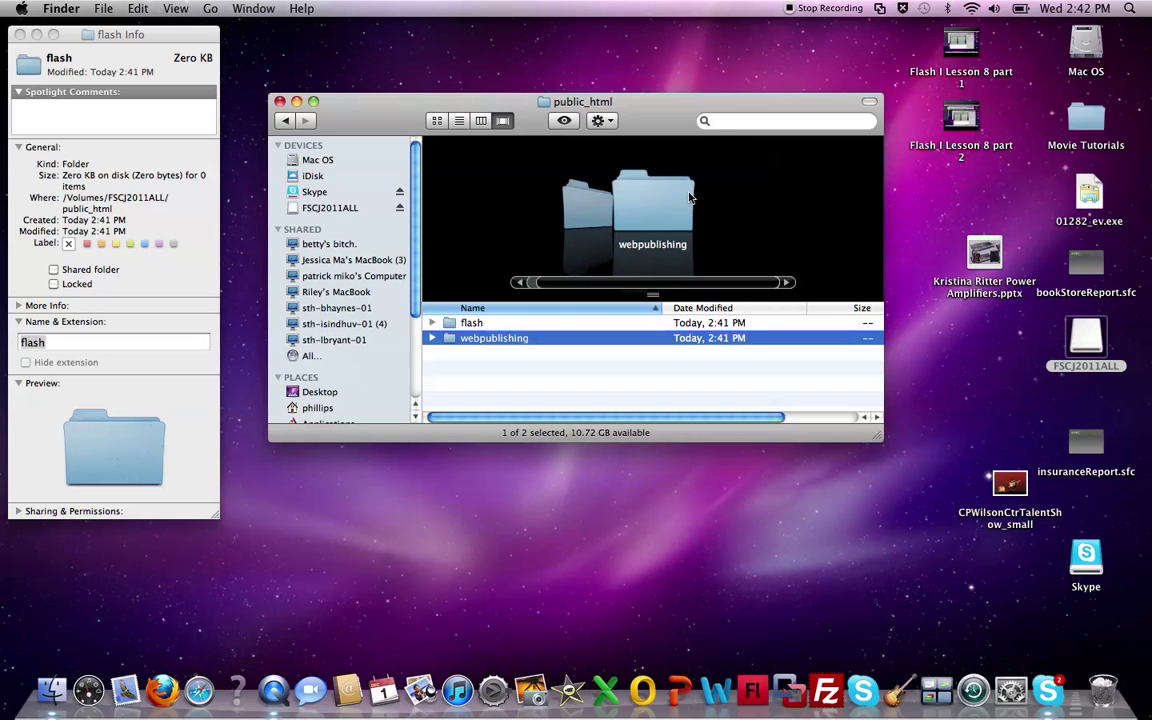
click(481, 120)
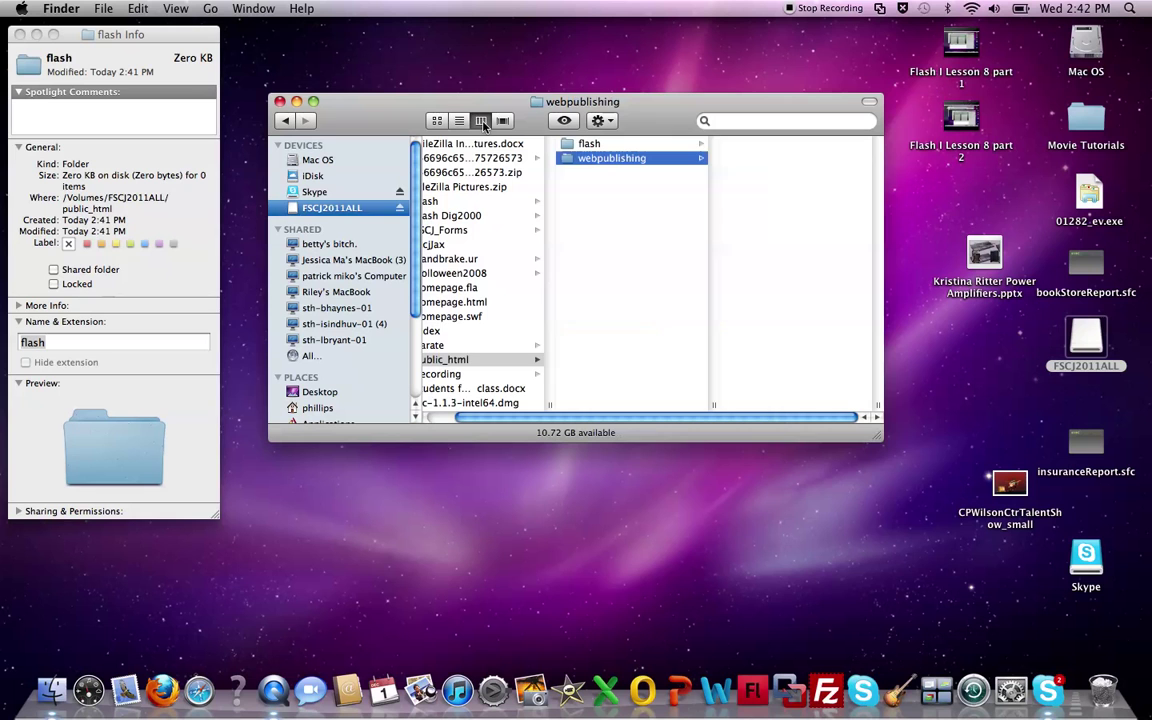
Create a folder named lesson01 inside the flash folder
click(578, 145)
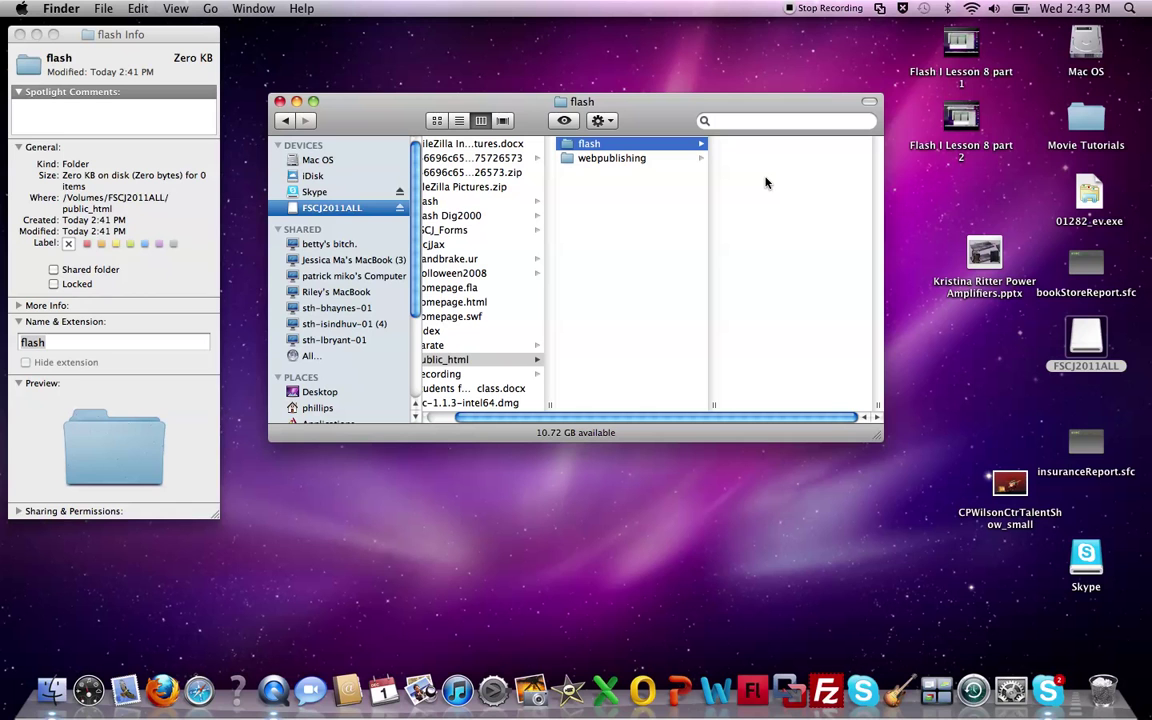
click(103, 9)
click(131, 45)
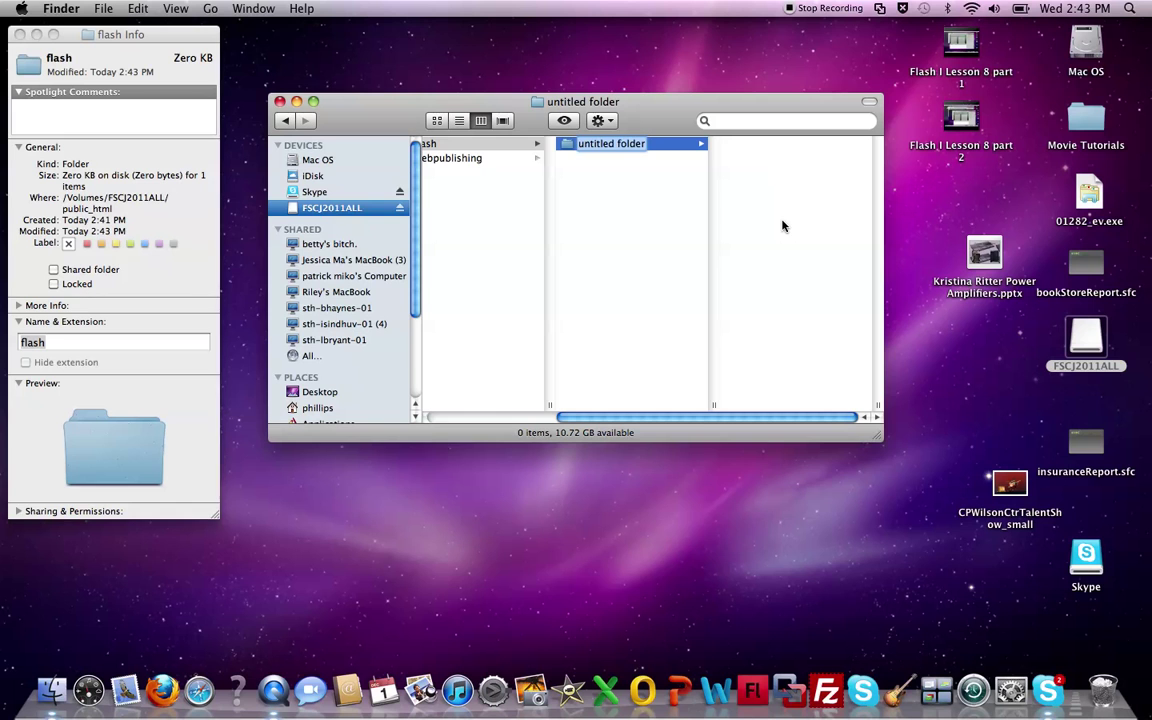
key(BackSpace)
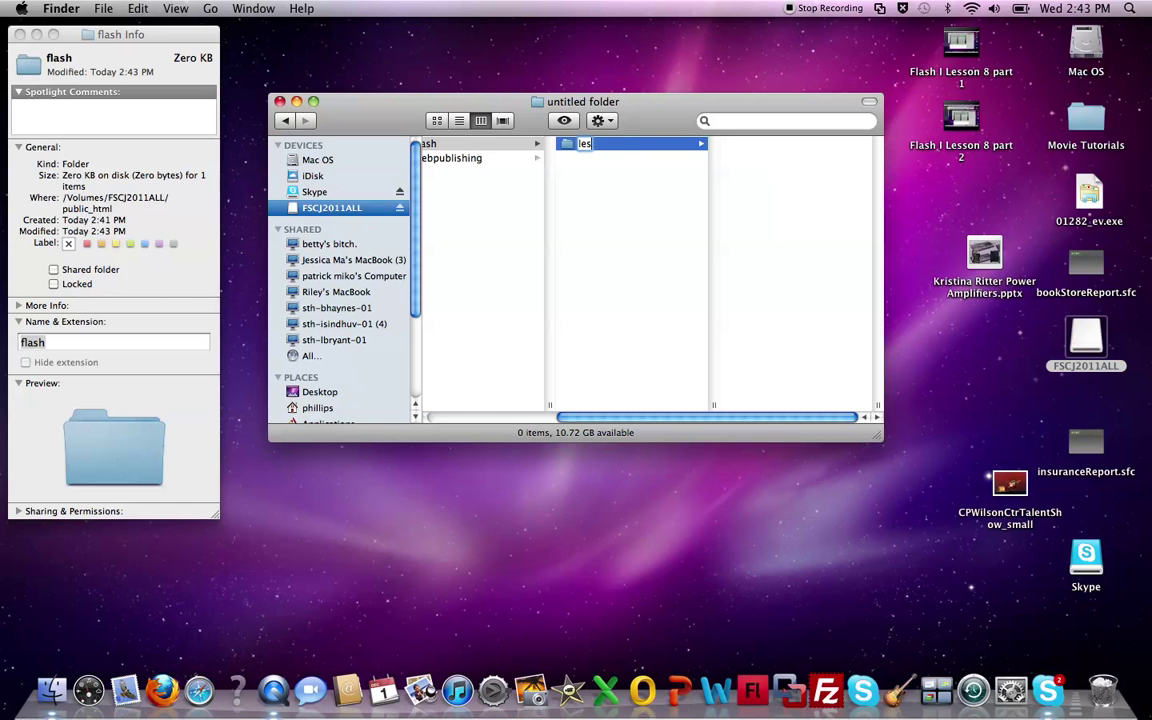
text(lesson01)
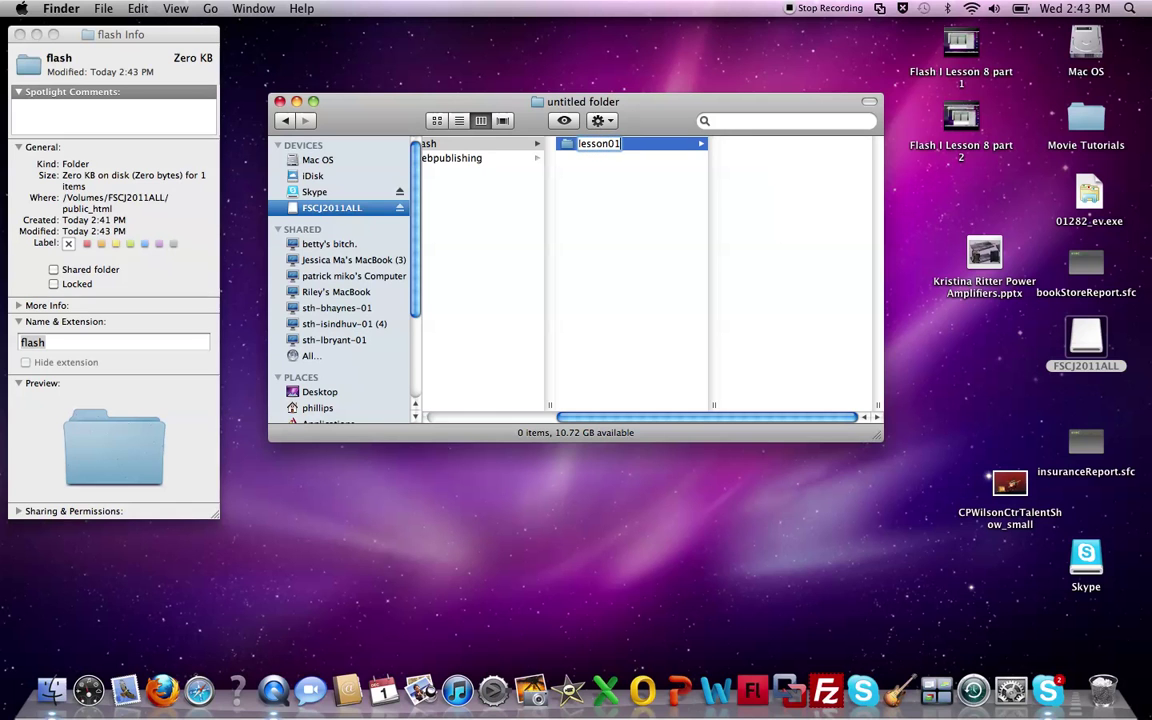
key(Return)
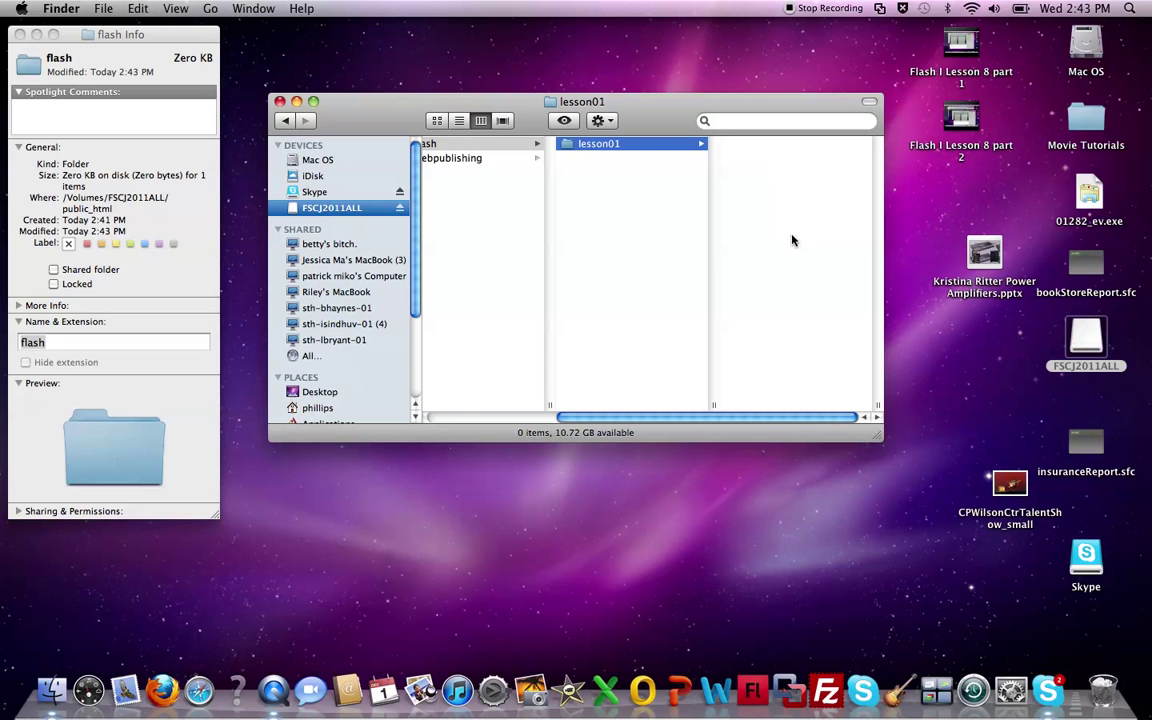
Create another new folder named lesson02 inside lesson01
right_click(611, 205)
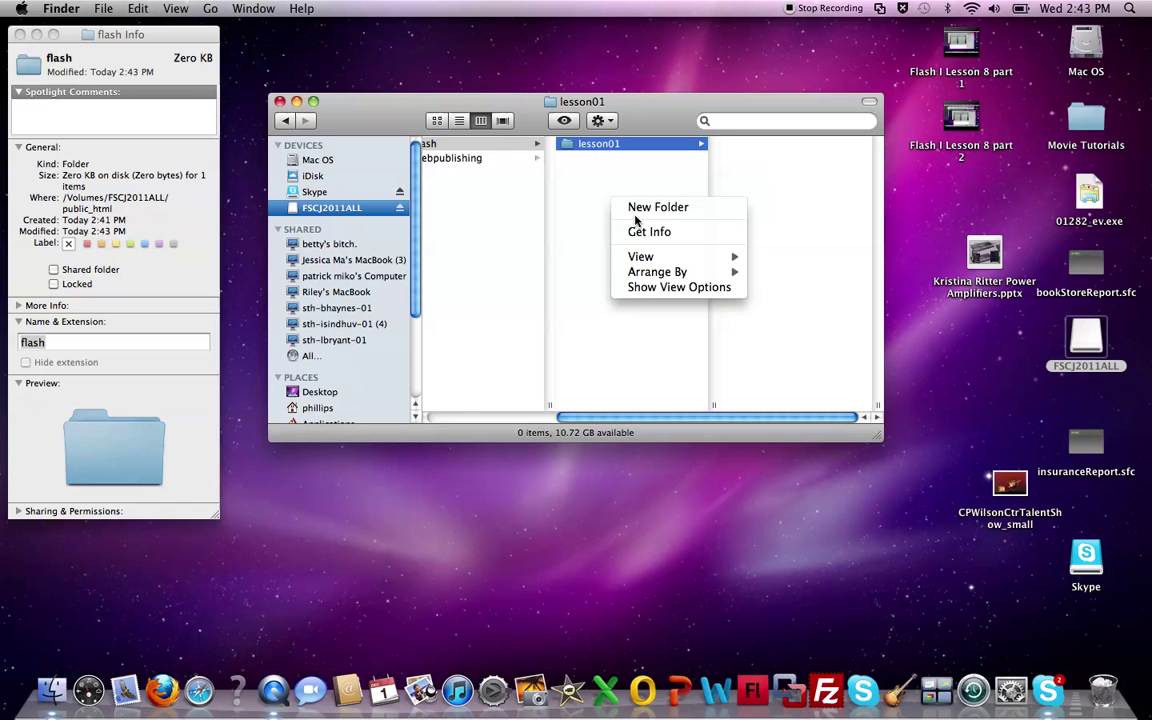
click(637, 207)
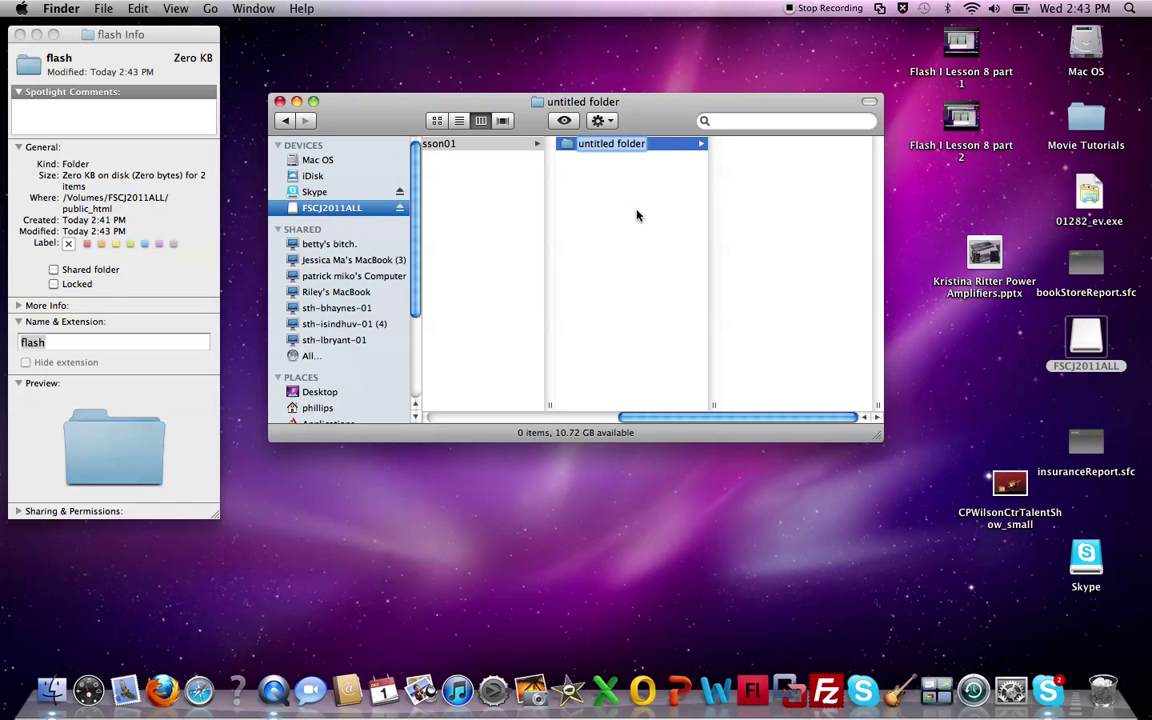
text(lesson02)
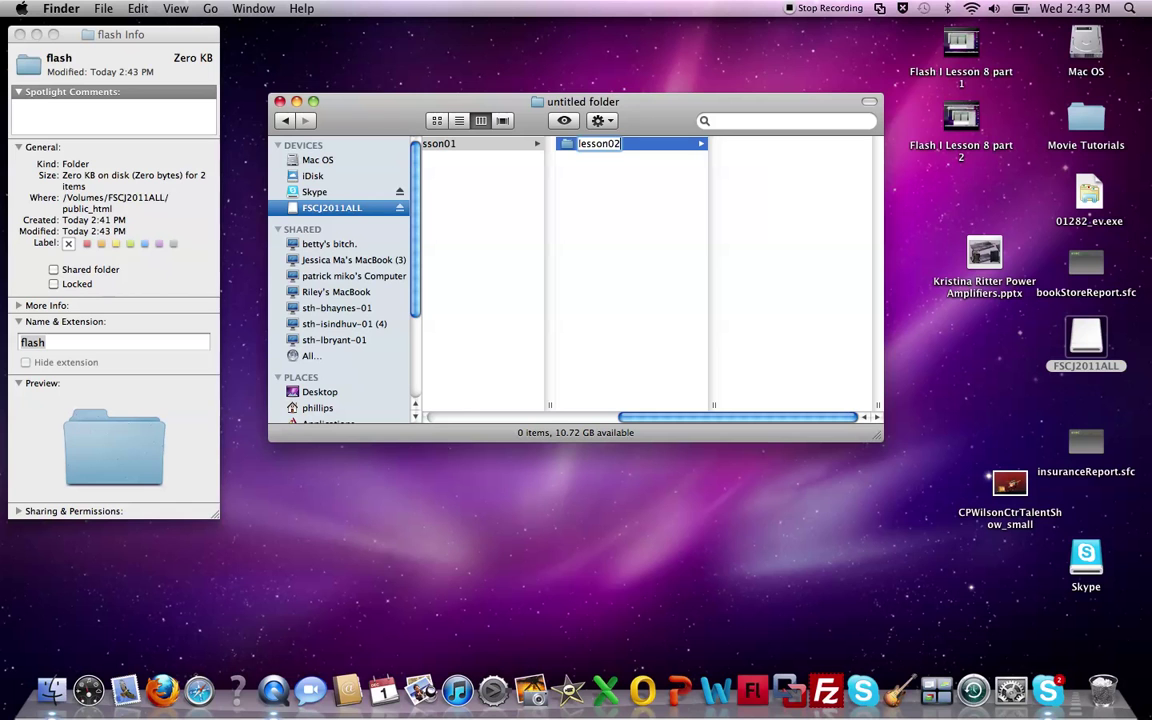
key(Return)
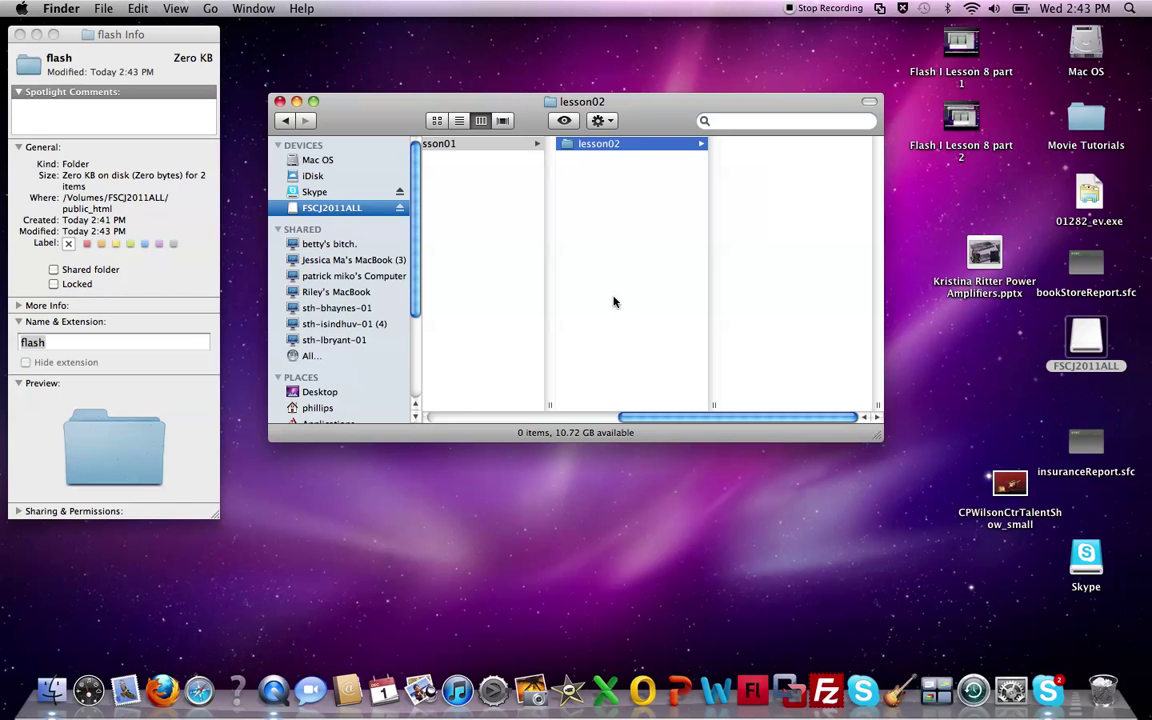
Drag lesson02 into the flash column beside lesson01 and verify lesson01 is empty
drag(641, 421, 599, 428)
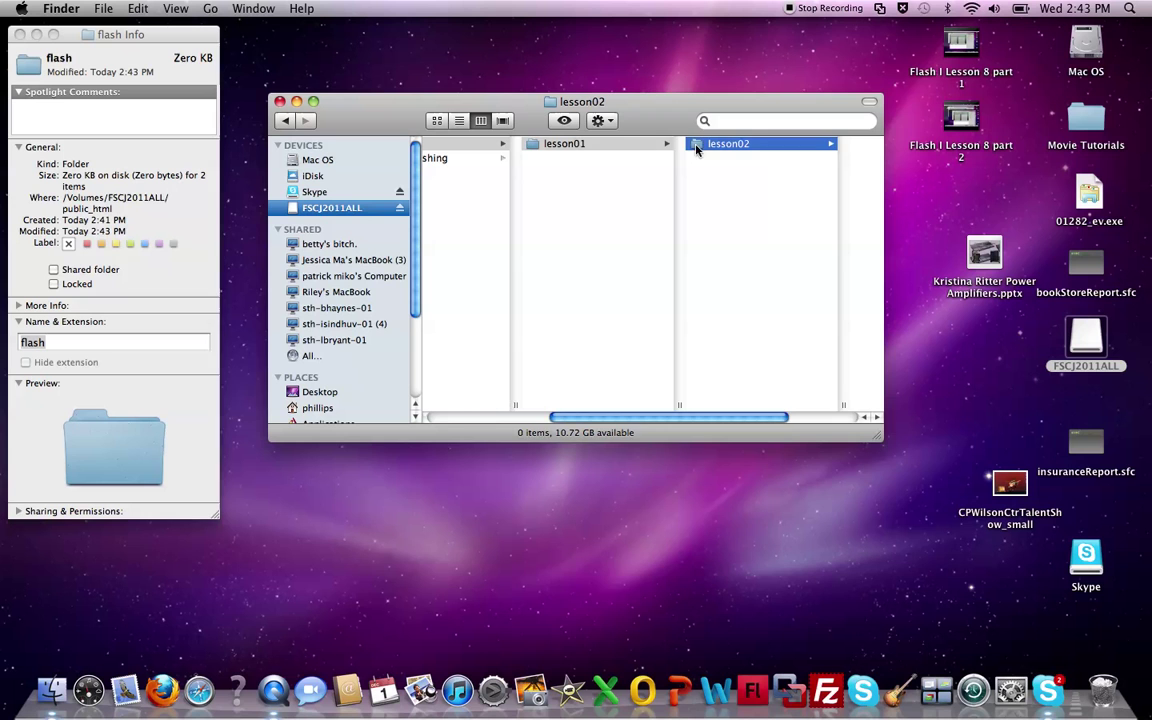
drag(697, 149, 571, 183)
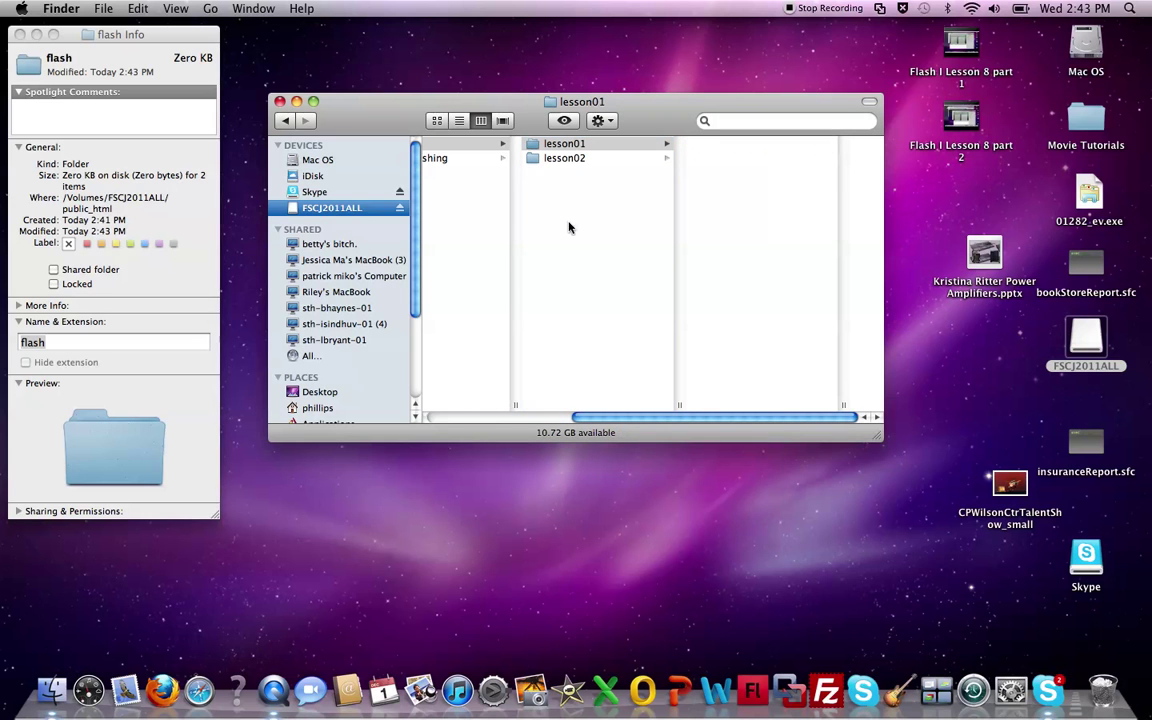
drag(625, 418, 543, 423)
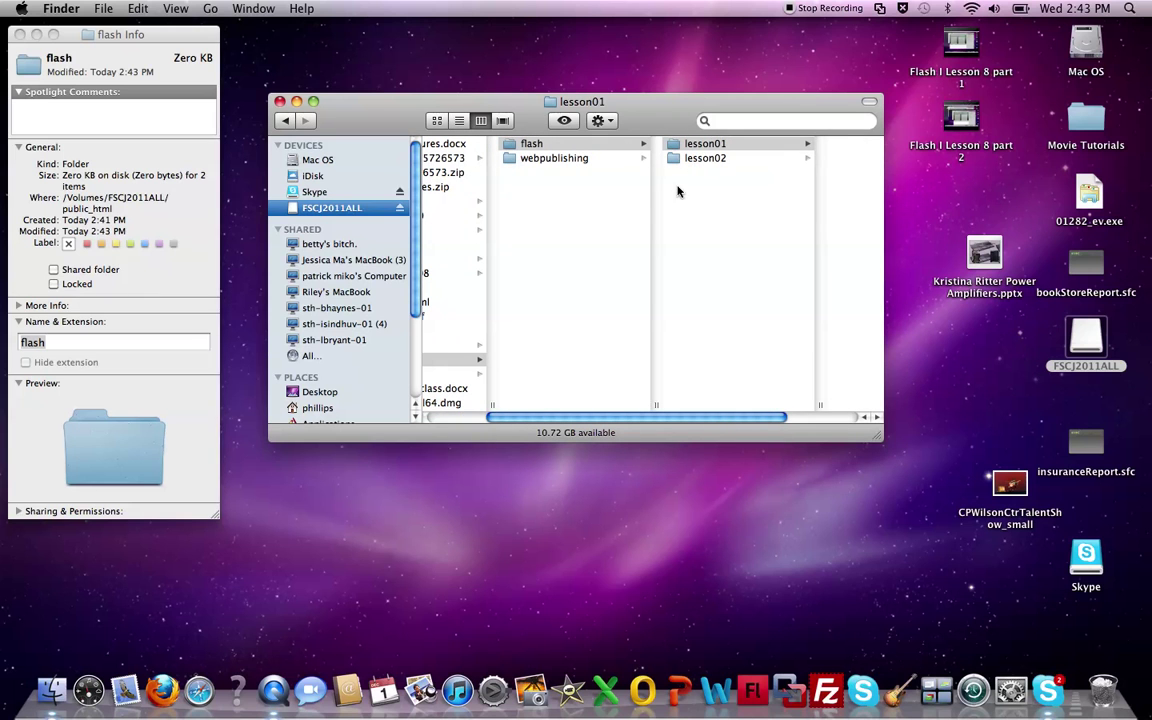
key(Left)
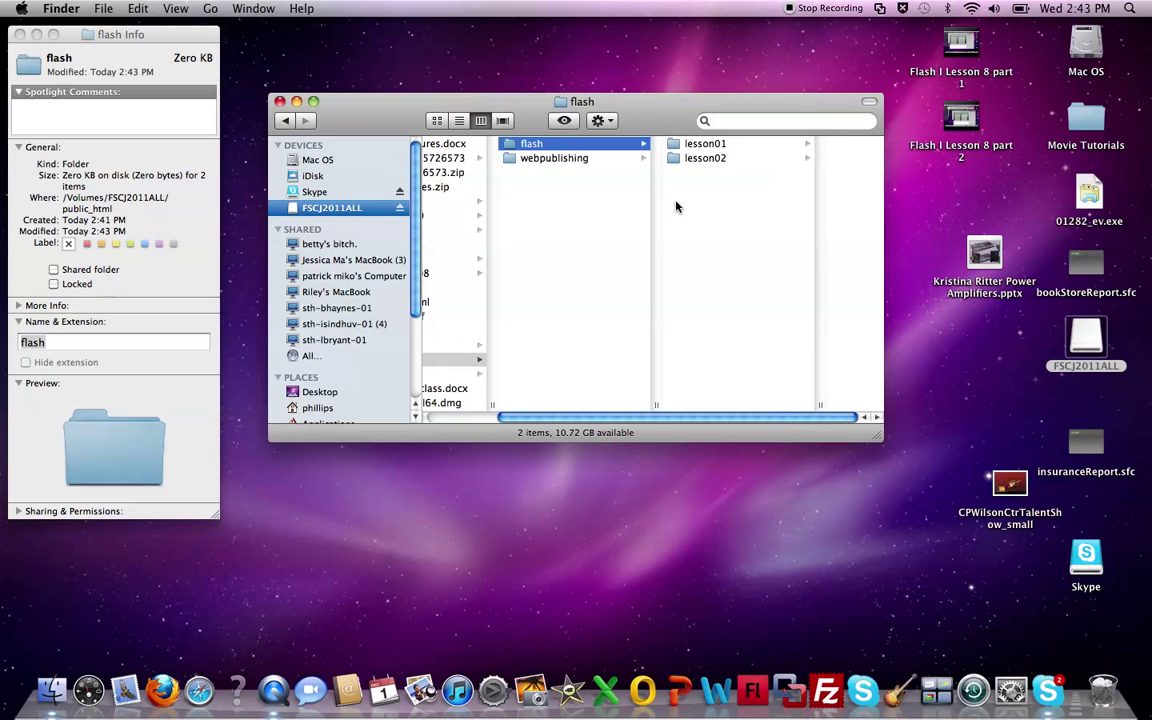
click(677, 149)
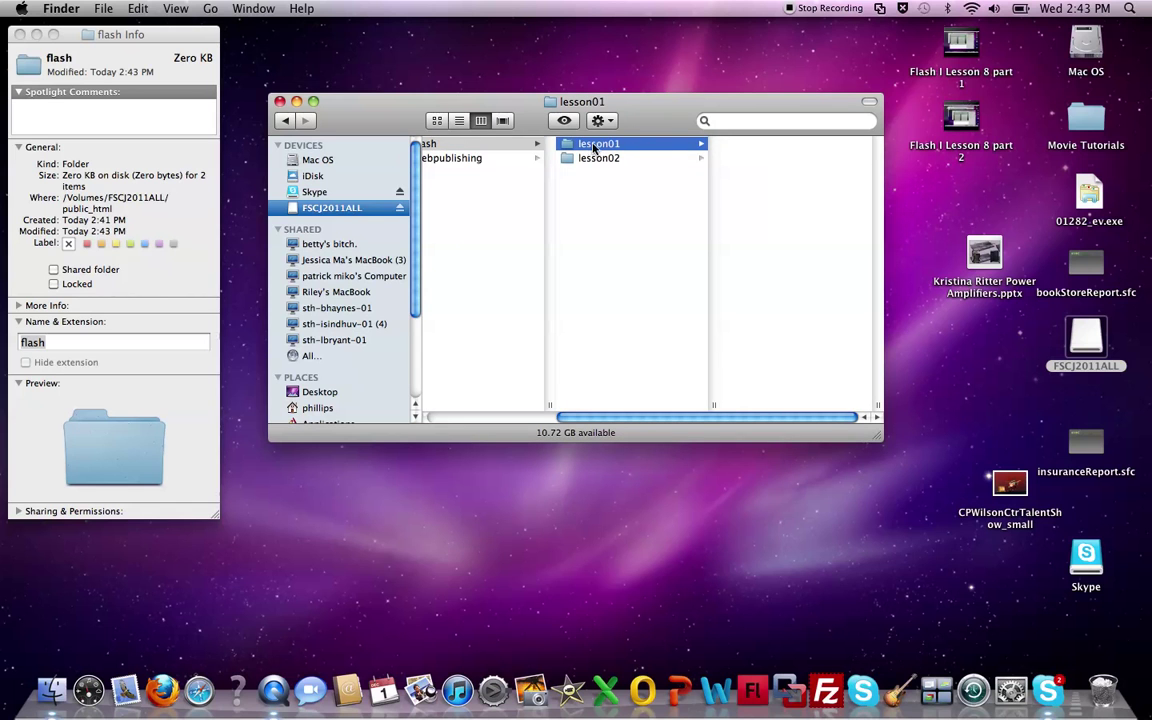
key(Left)
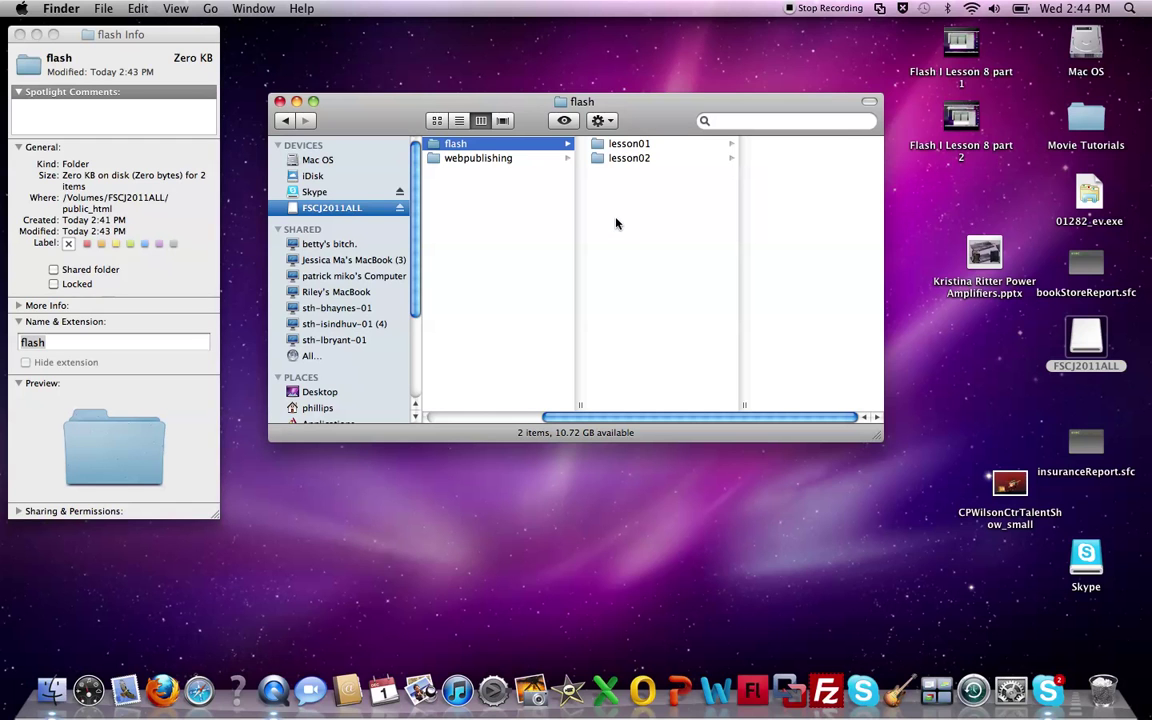
Create three new folders in flash named lesson03, lesson04 and lesson05
right_click(616, 224)
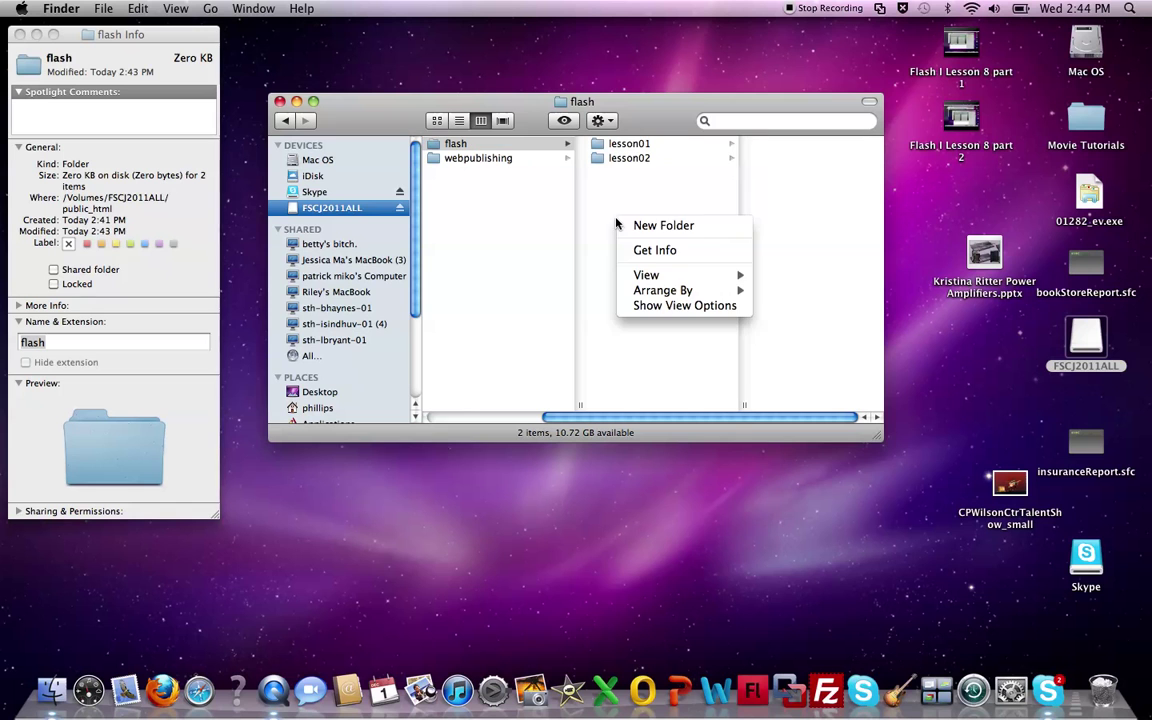
click(644, 226)
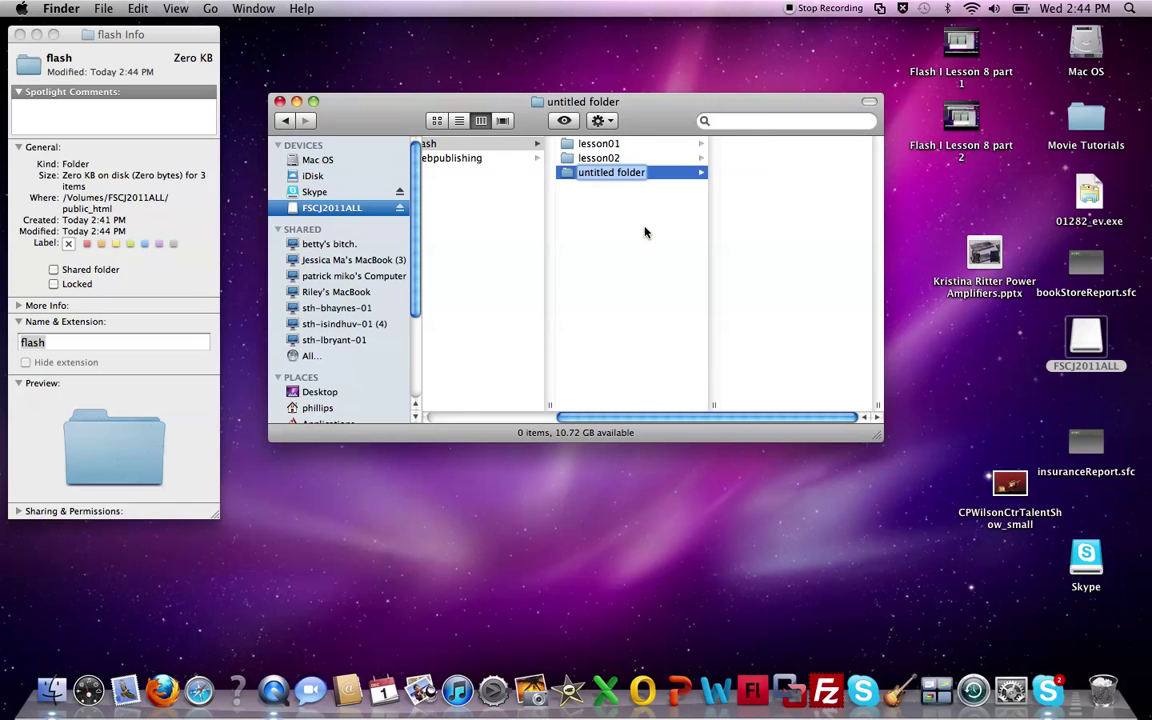
text(lesson)
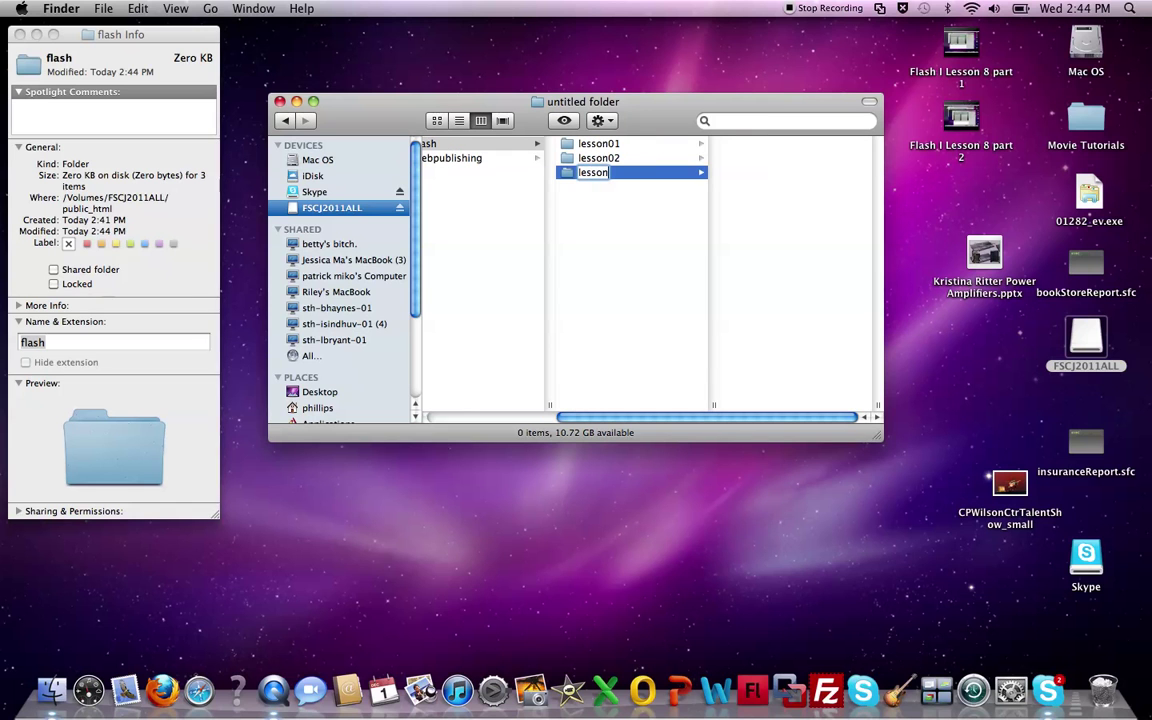
text(03)
click(625, 263)
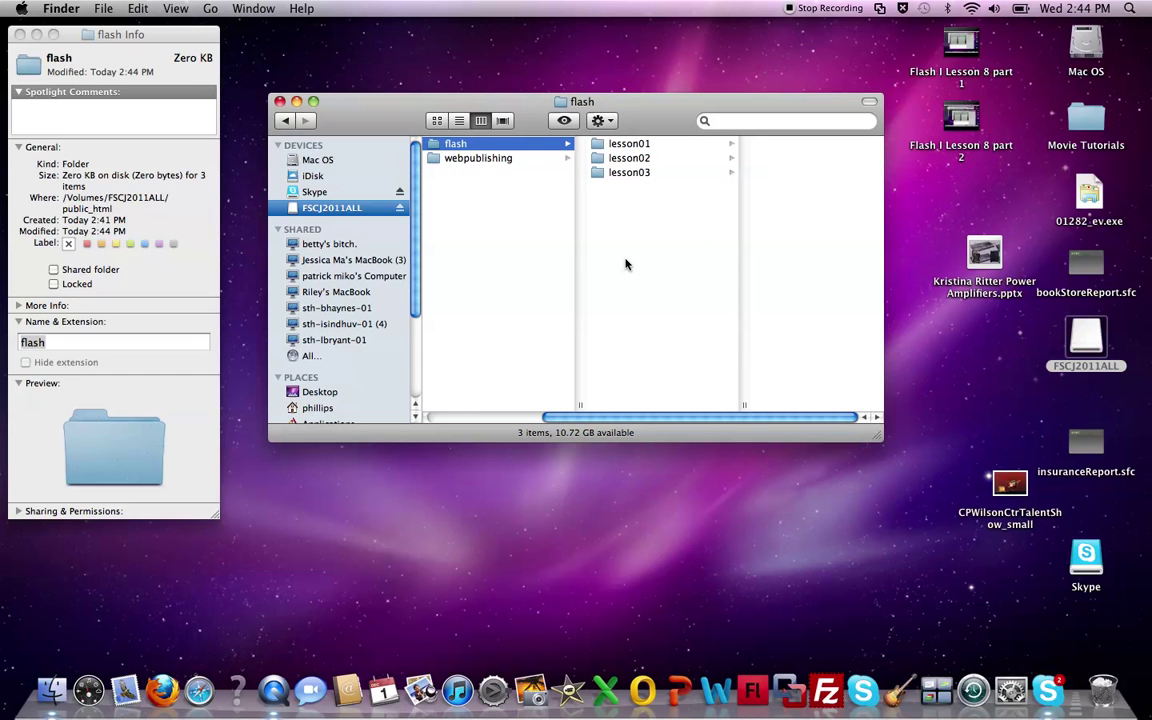
click(102, 9)
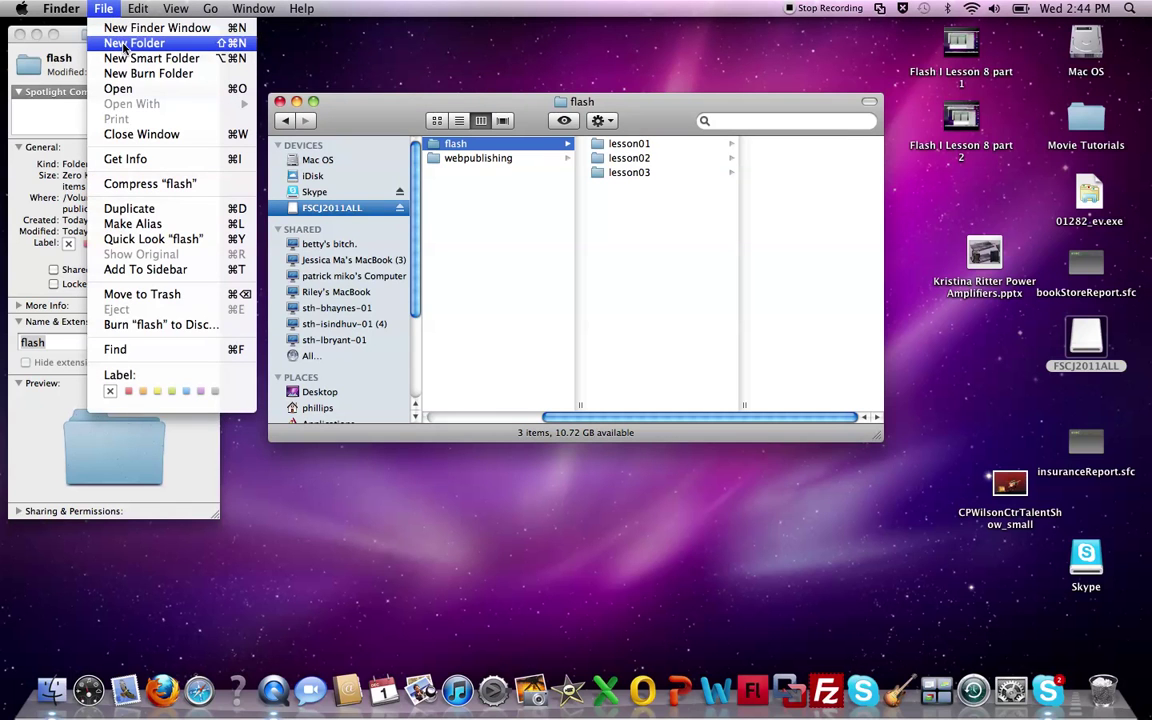
click(124, 44)
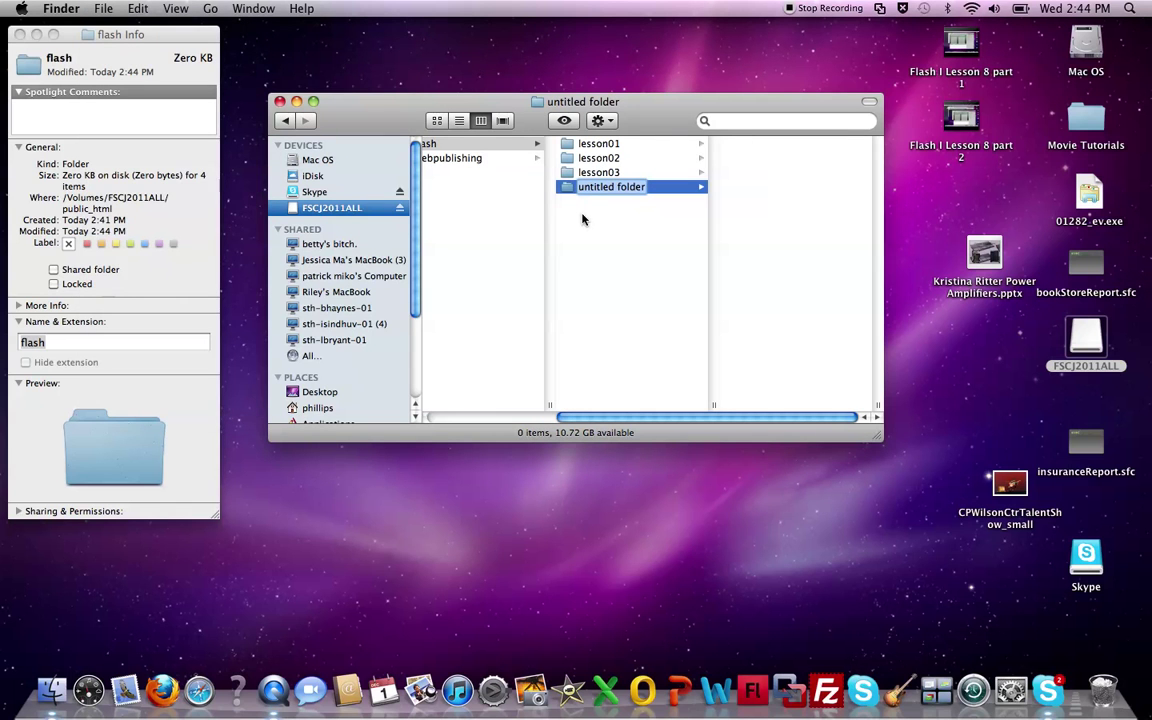
text(lesson04)
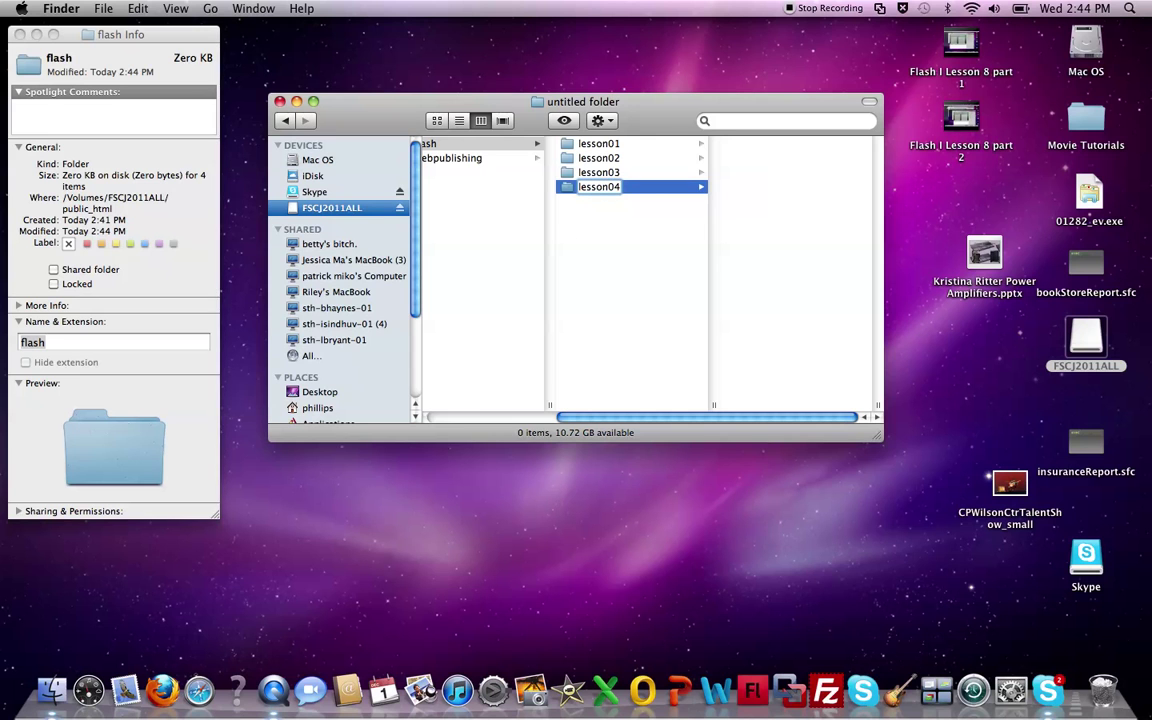
click(543, 220)
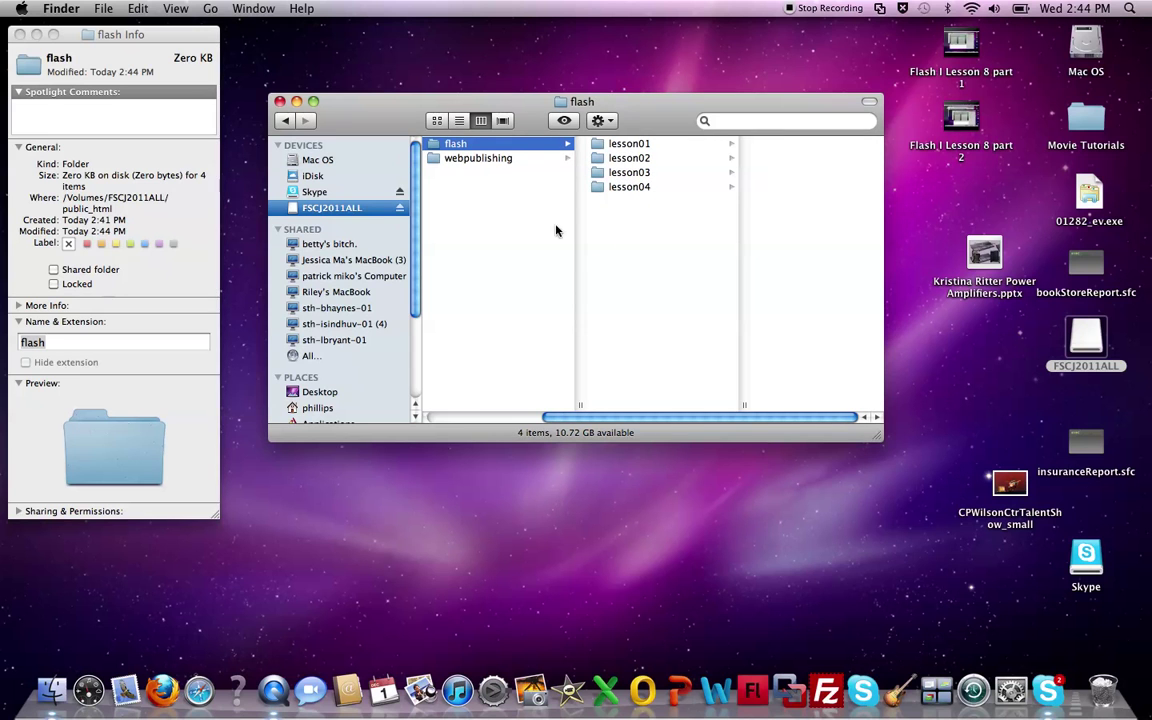
click(103, 8)
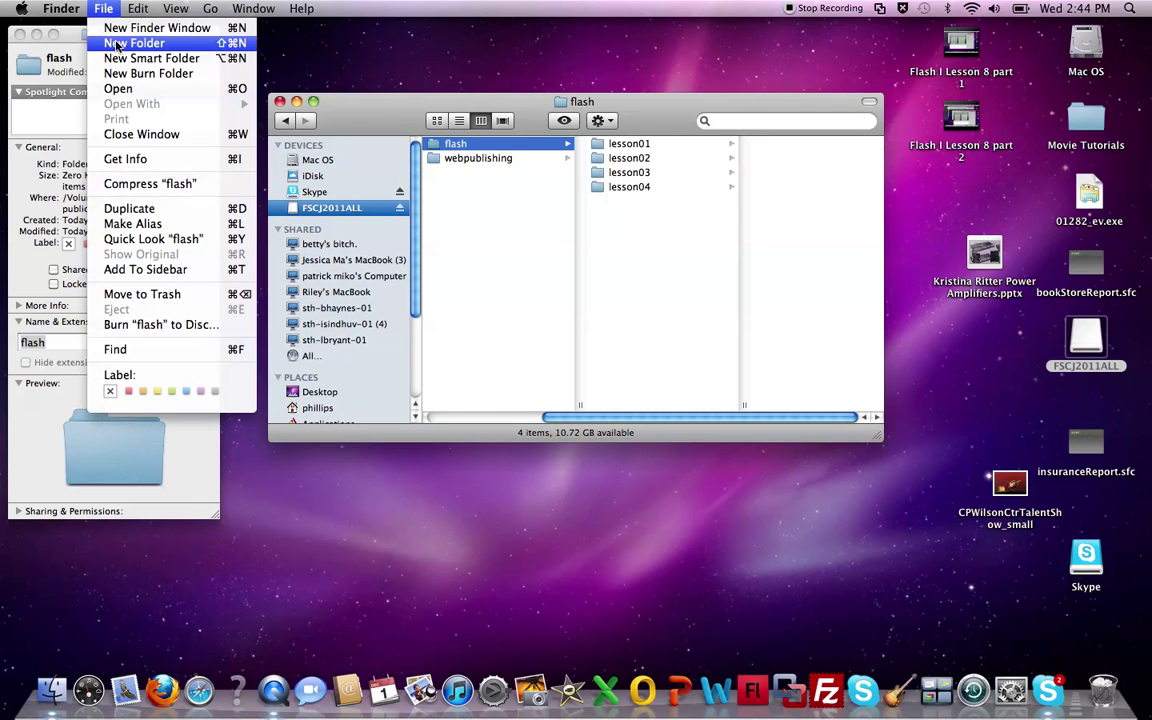
click(110, 42)
text(le)
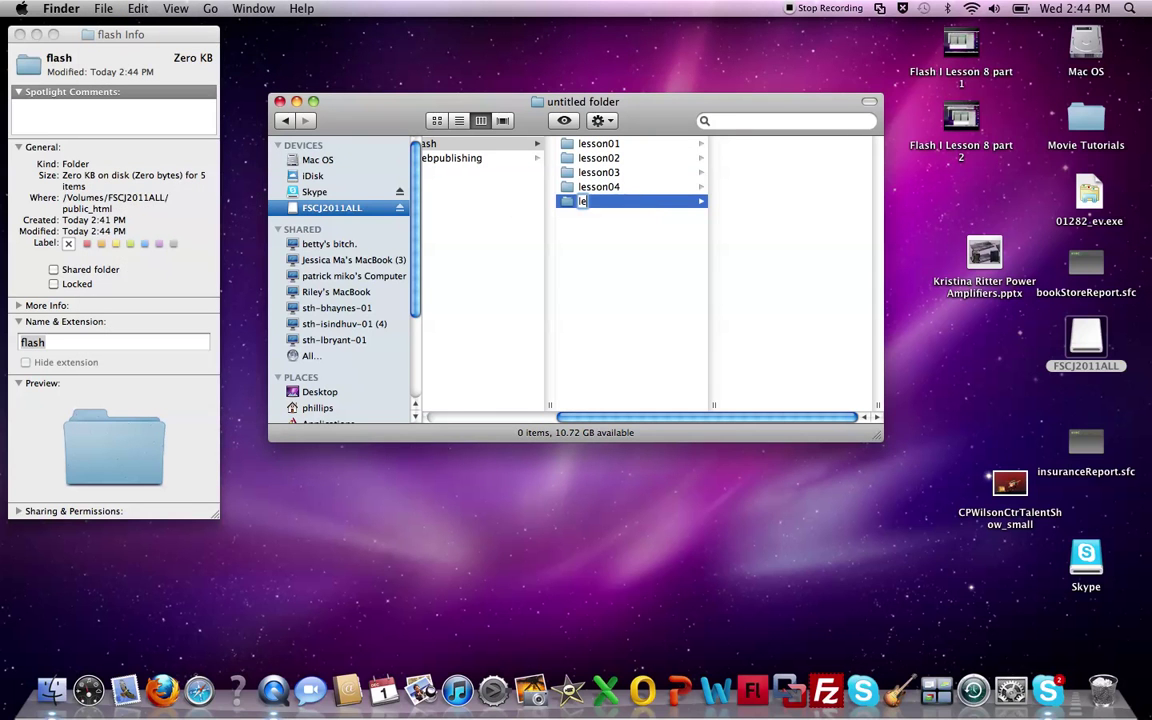
text(sson05)
key(Return)
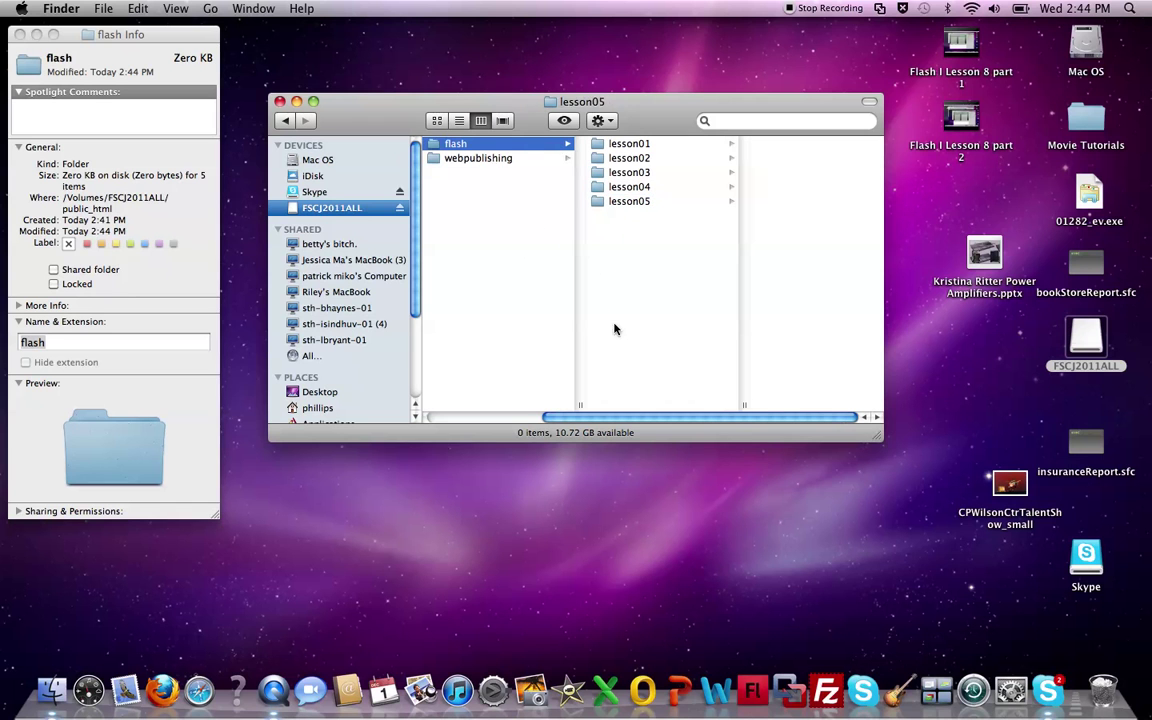
click(614, 329)
scroll(560, 390, left, 5)
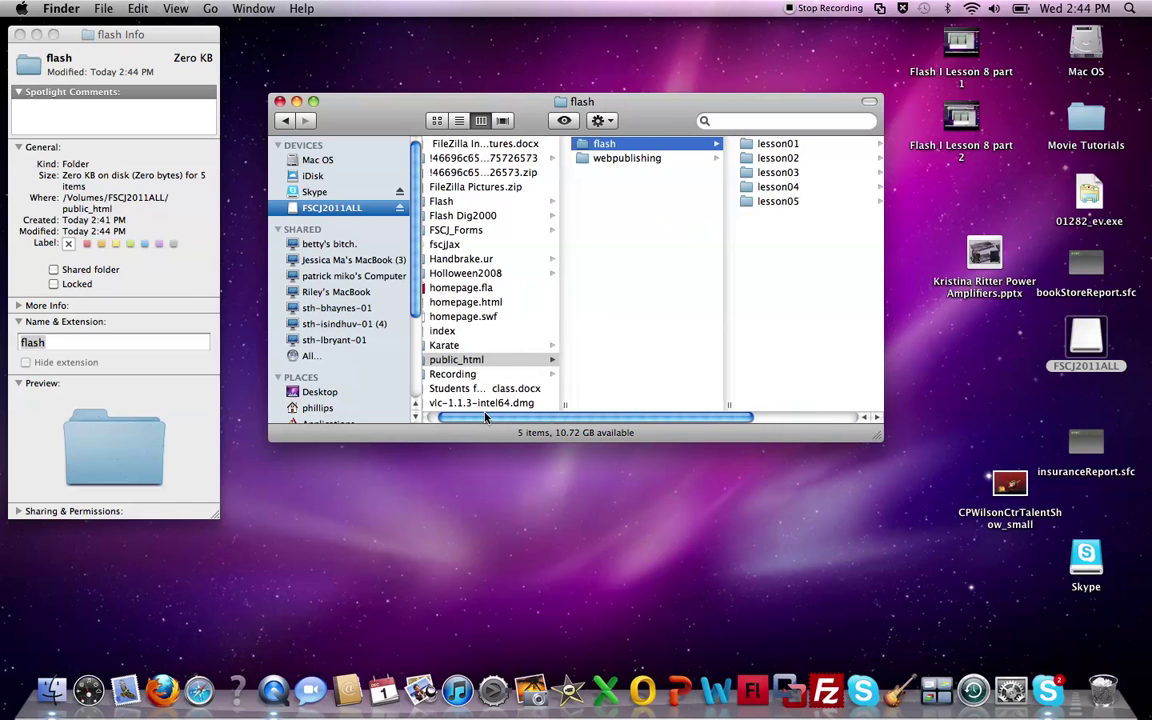